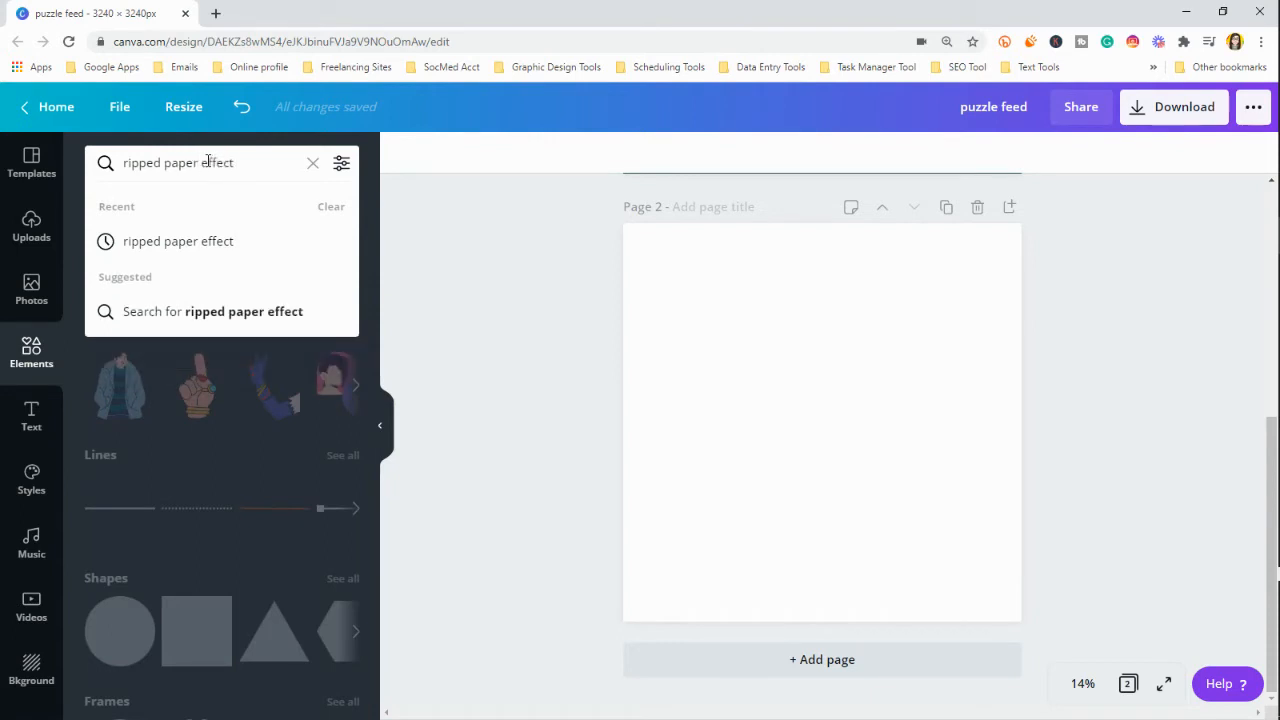
Search the elements library for "ripped paper effect" and browse the graphics it offers
key("Return")
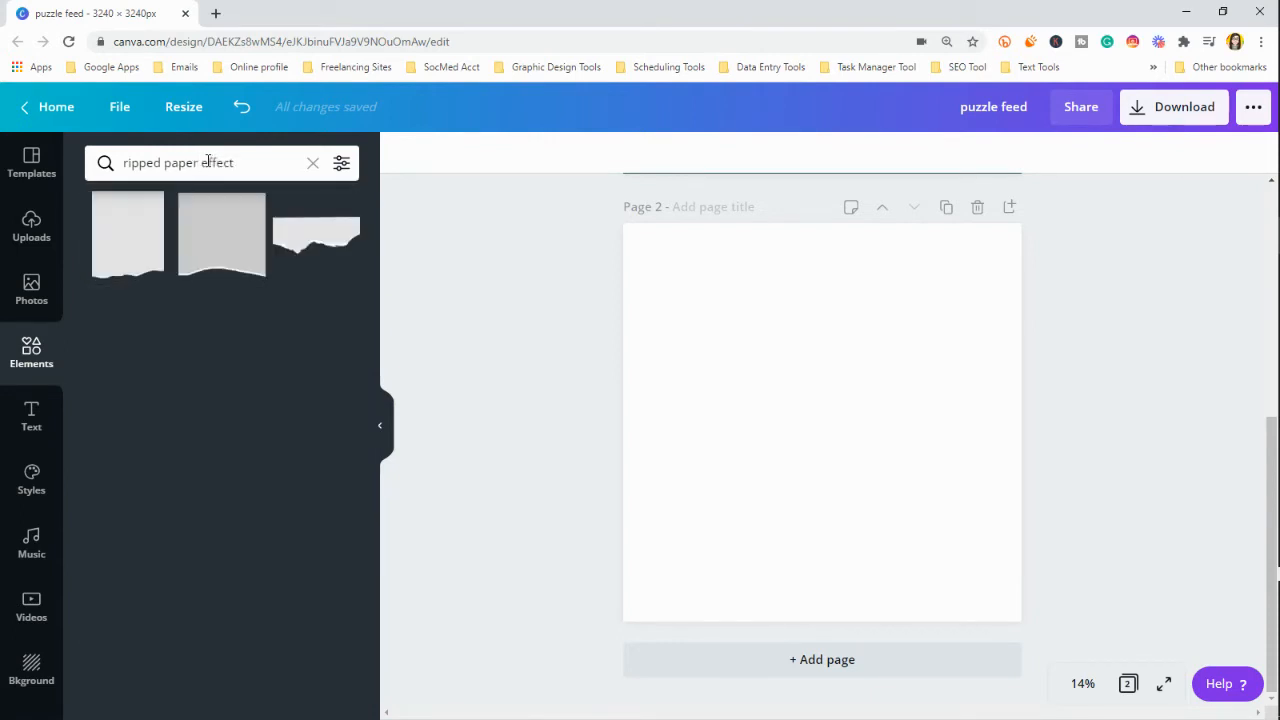
scroll(251, 357, "down", 3)
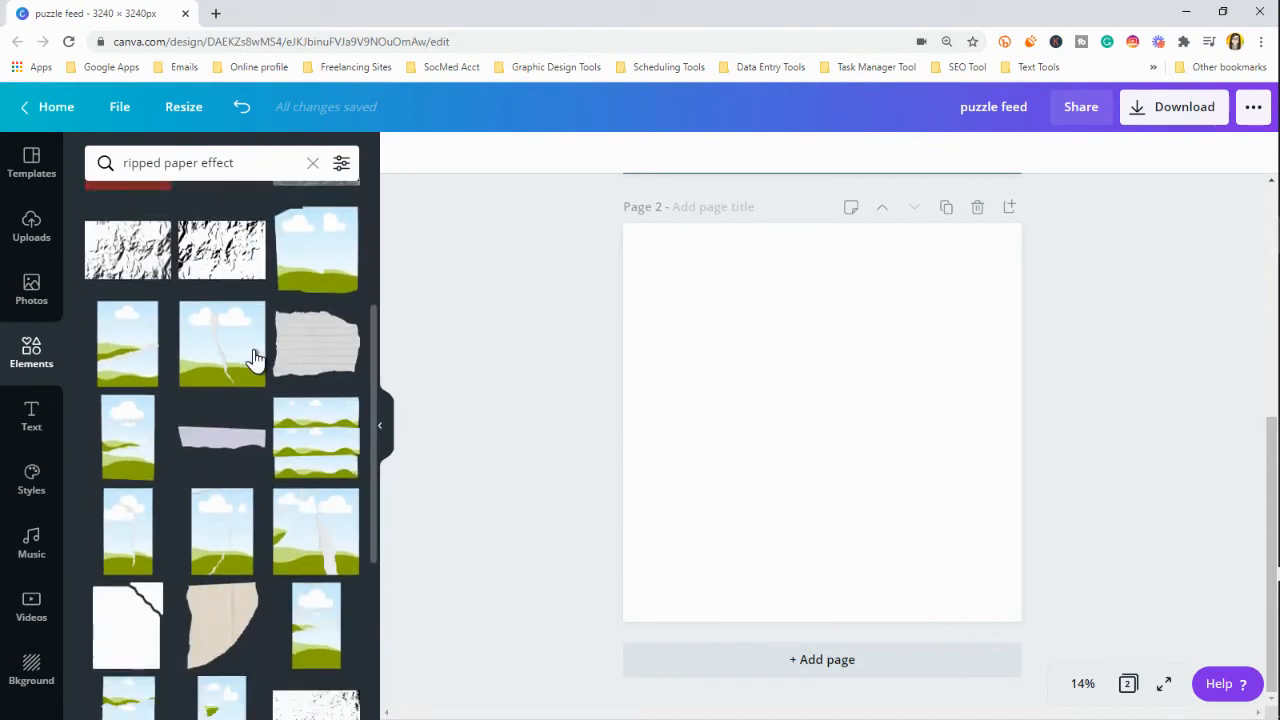
scroll(255, 357, "down", 3)
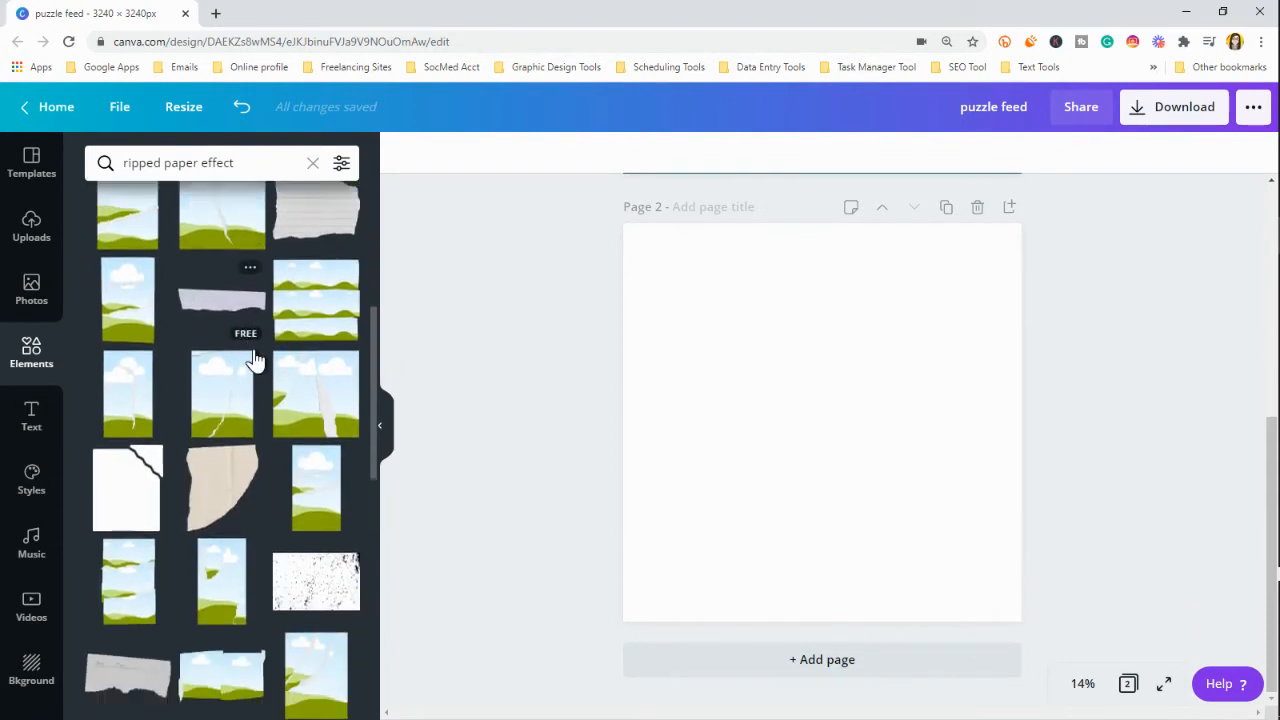
scroll(253, 357, "down", 2)
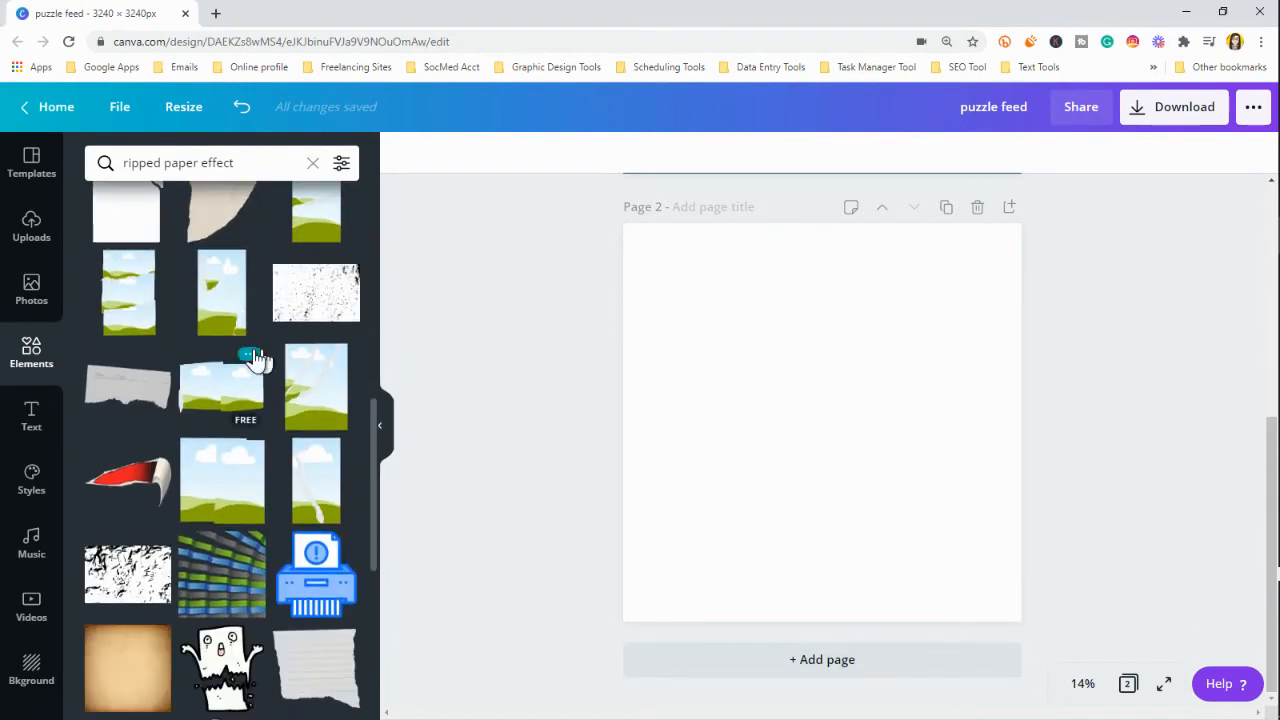
Browse the full Frames category of the elements library for a ripped paper design
left_click(31, 352)
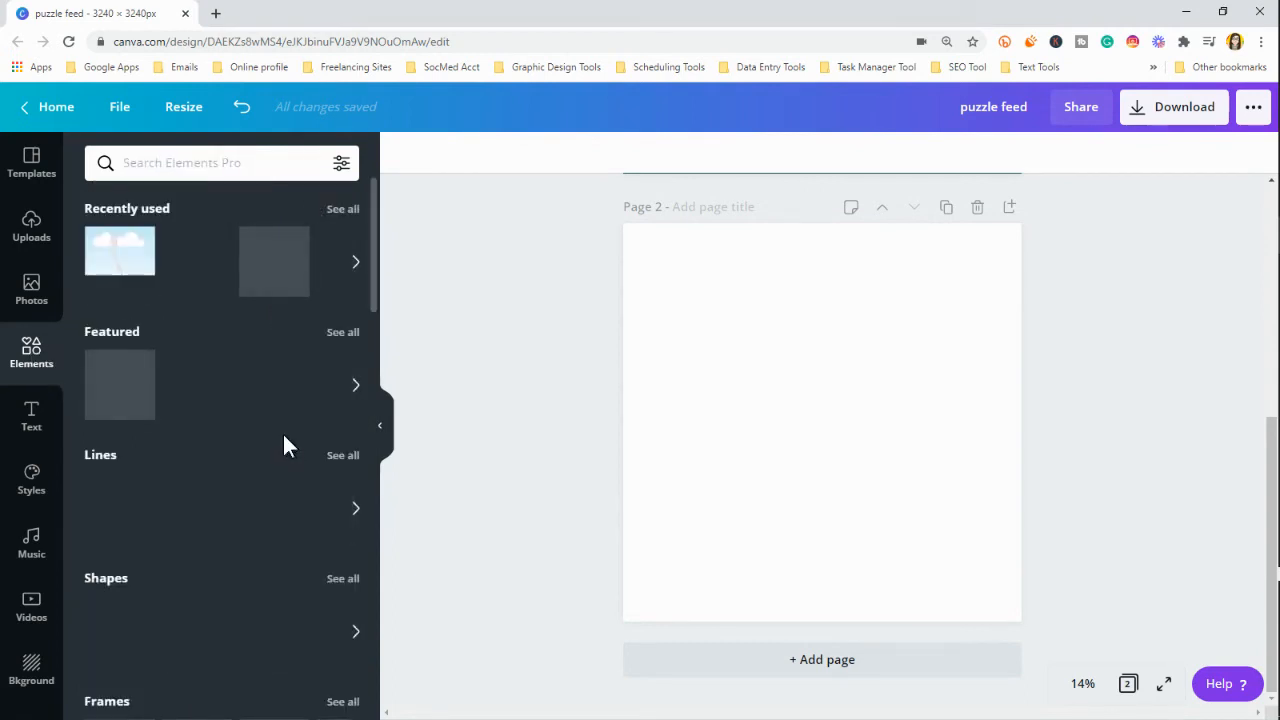
scroll(265, 376, "down", 1)
scroll(268, 380, "down", 3)
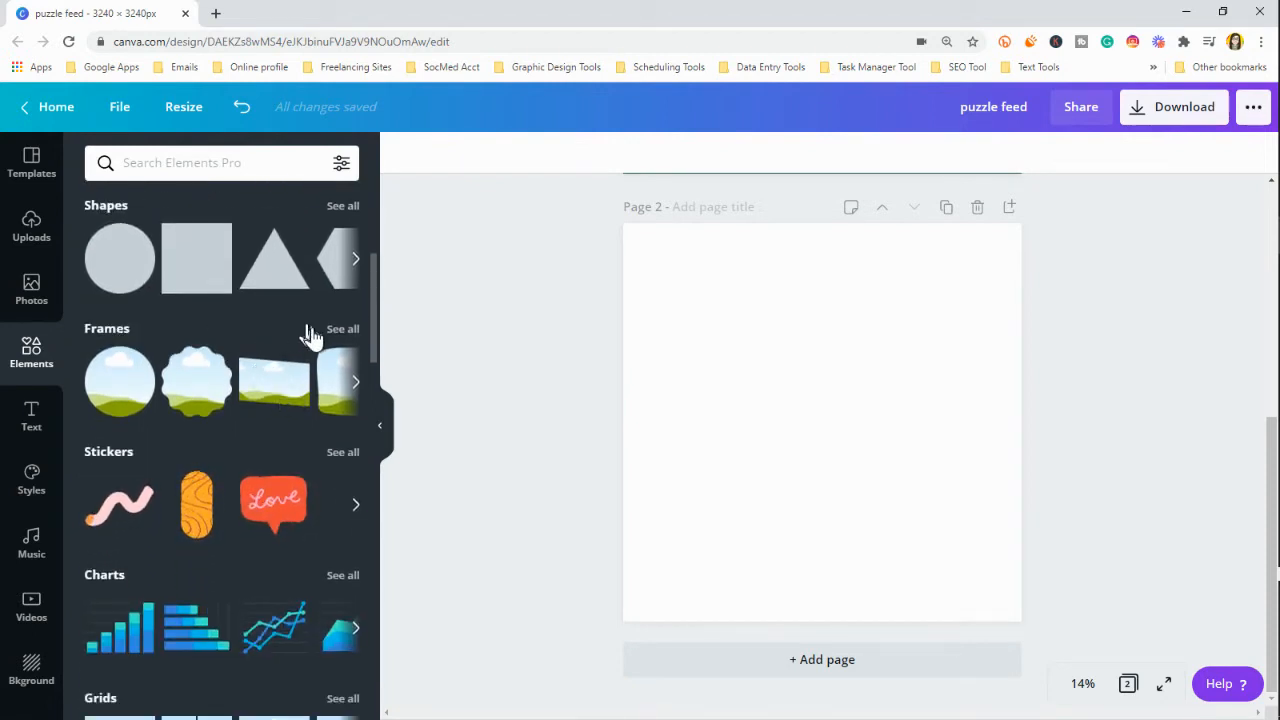
left_click(340, 329)
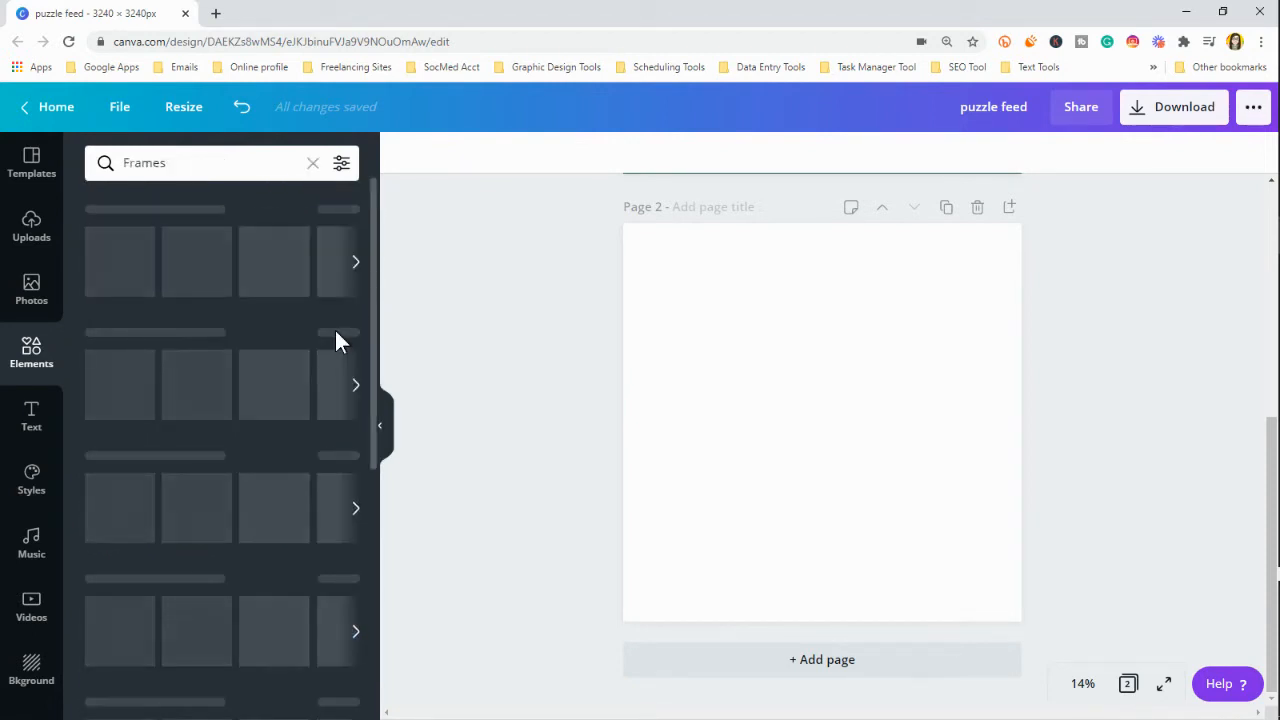
scroll(276, 475, "down", 4)
scroll(277, 475, "down", 6)
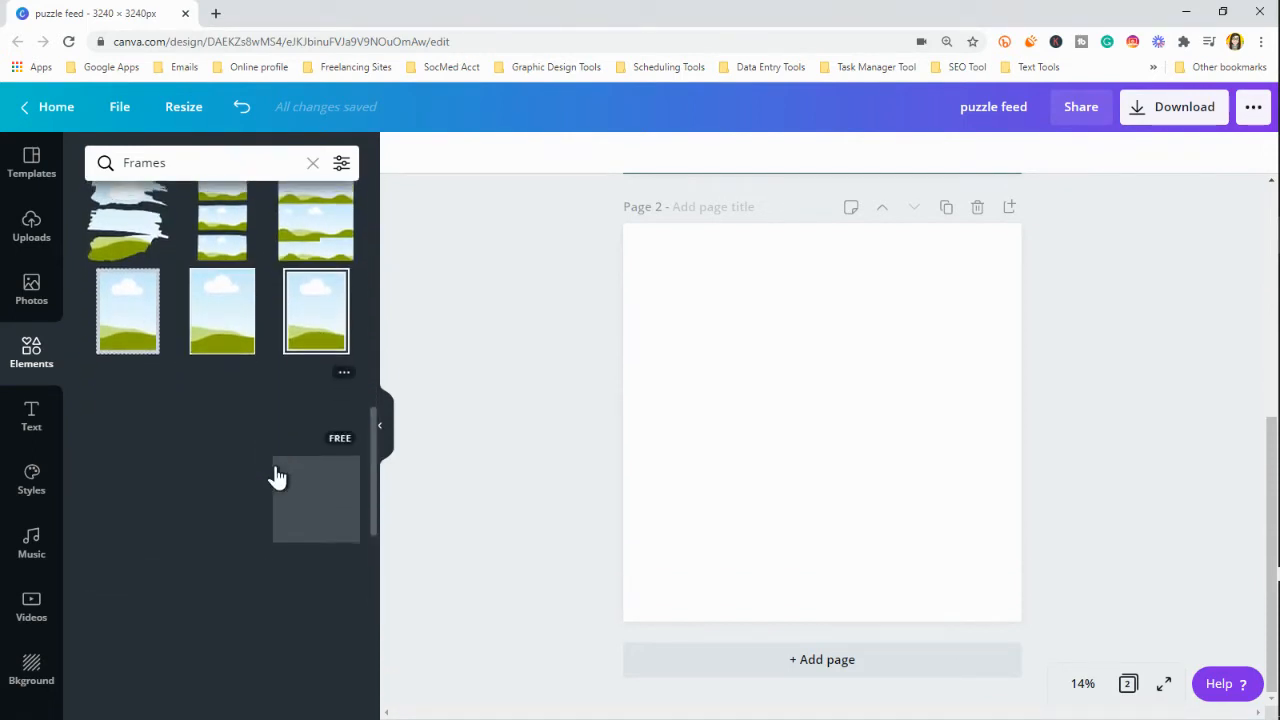
scroll(277, 475, "down", 5)
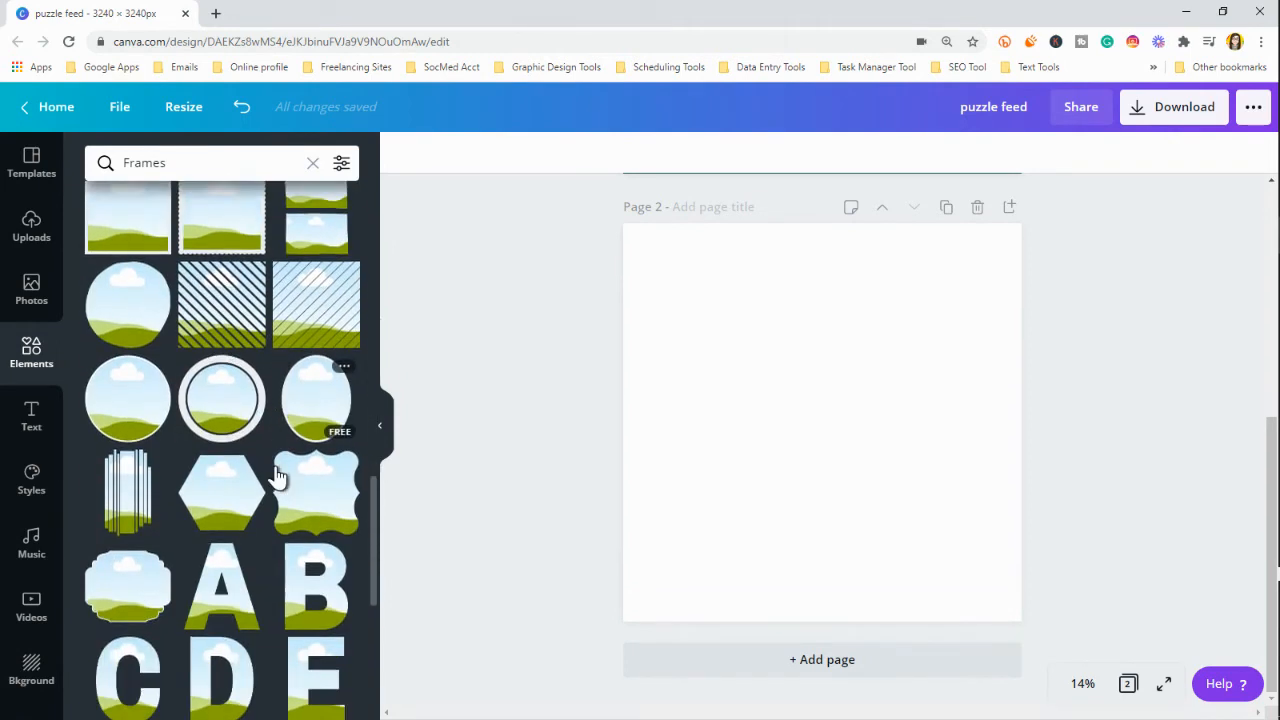
scroll(277, 475, "down", 5)
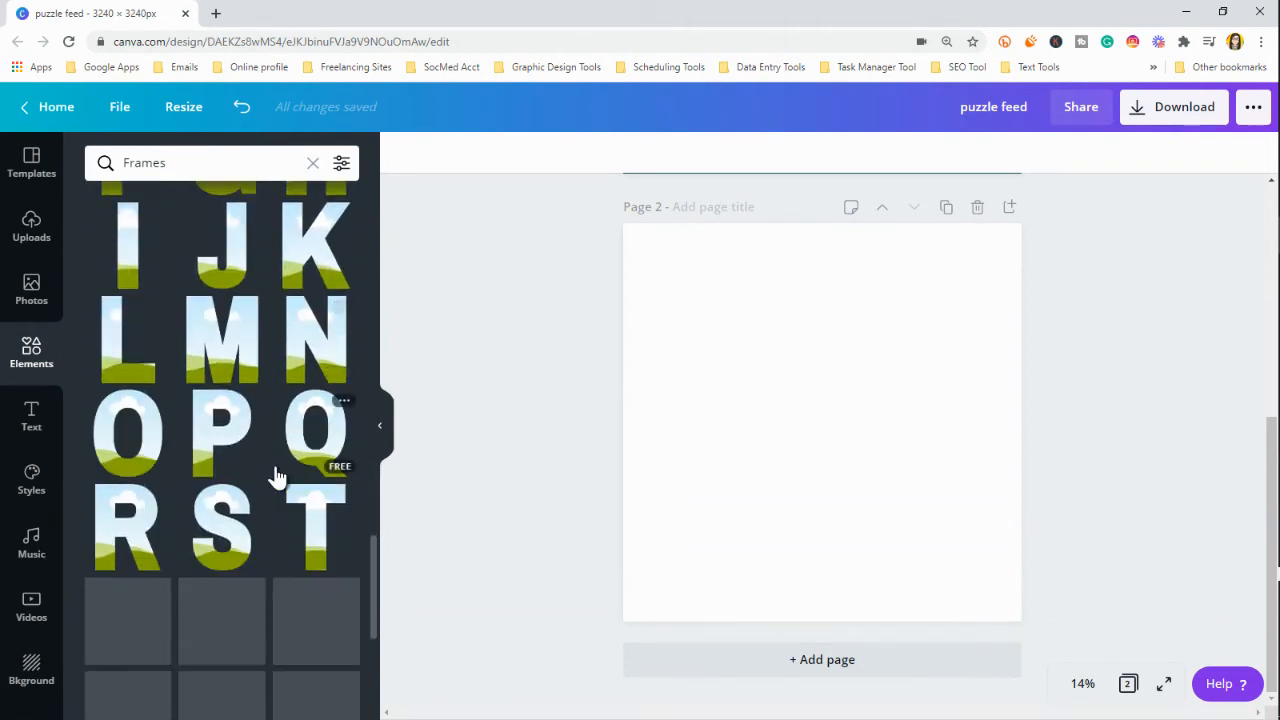
scroll(281, 474, "up", 3)
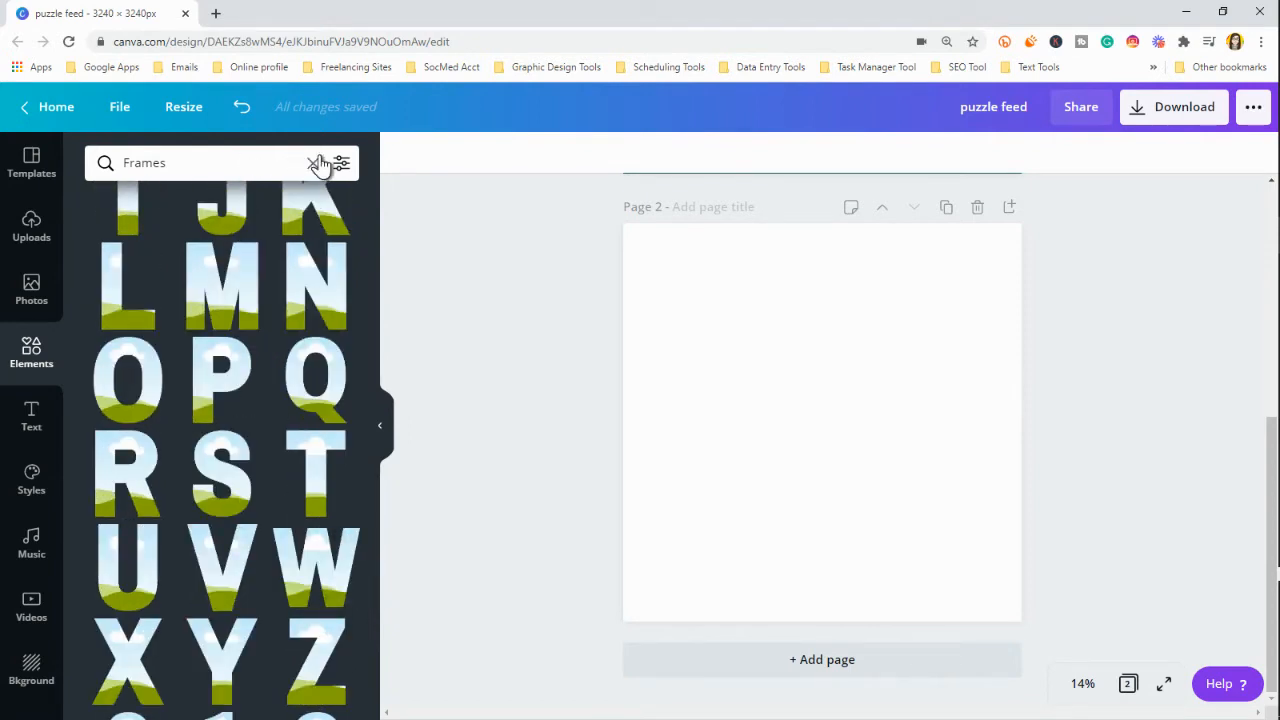
Search the elements library for "ripped paper frames" and look over the torn frame designs
left_click(318, 163)
type("r")
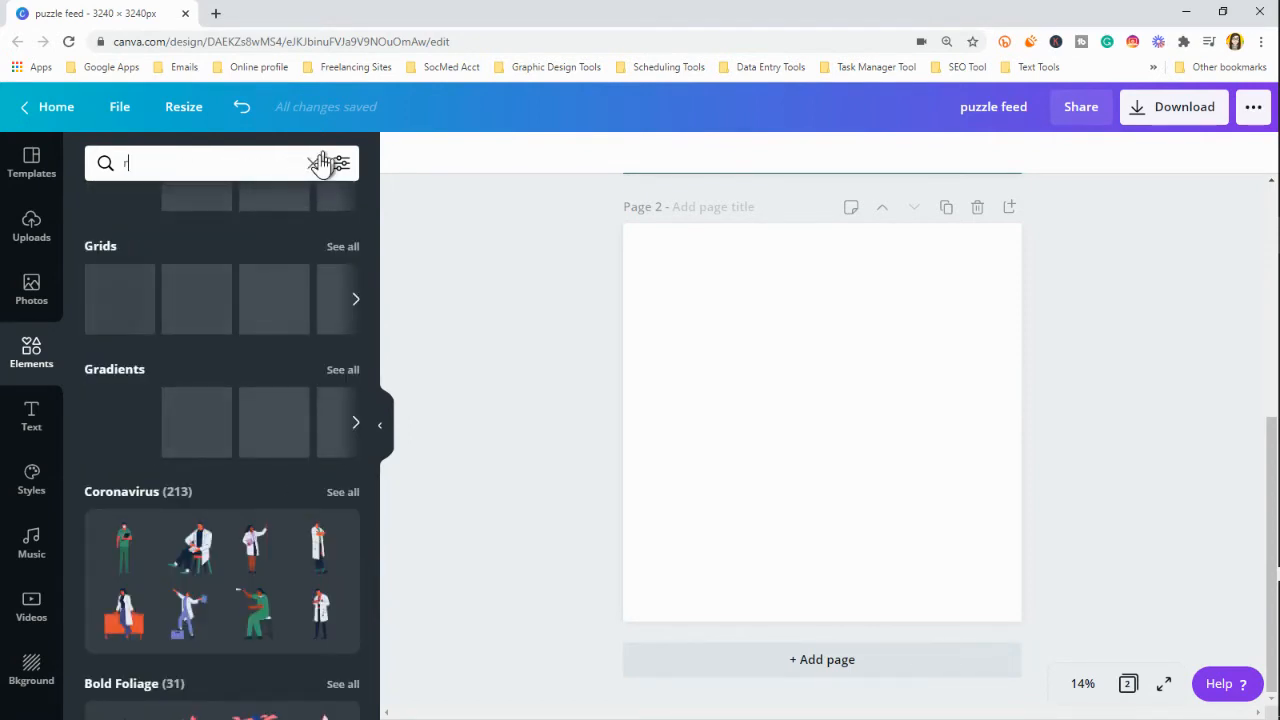
type("ipped")
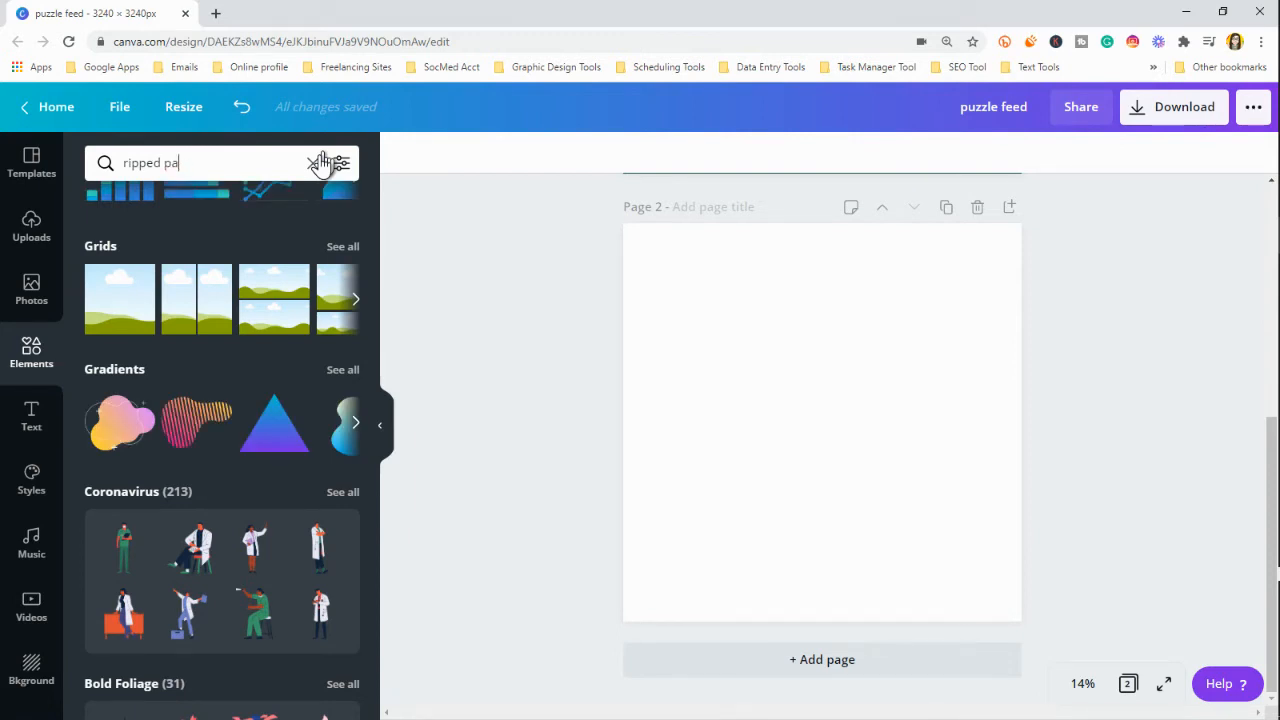
type("paper frames")
key("Return")
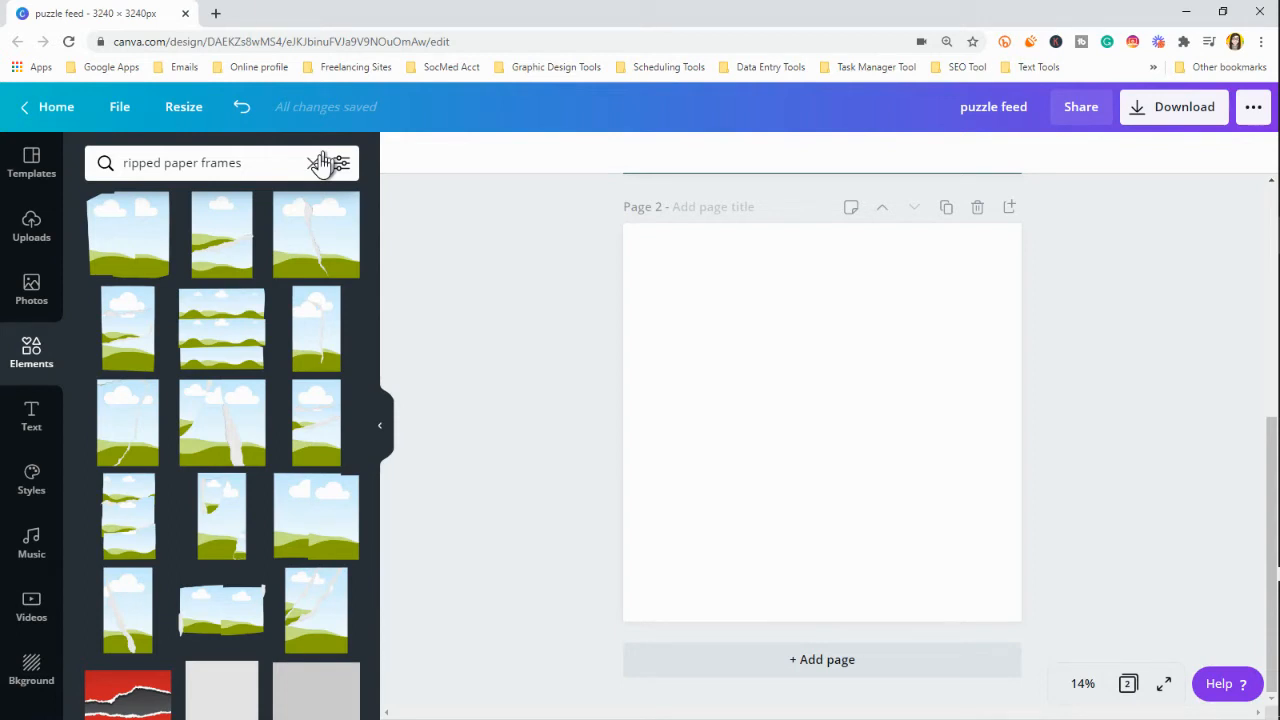
scroll(297, 337, "down", 3)
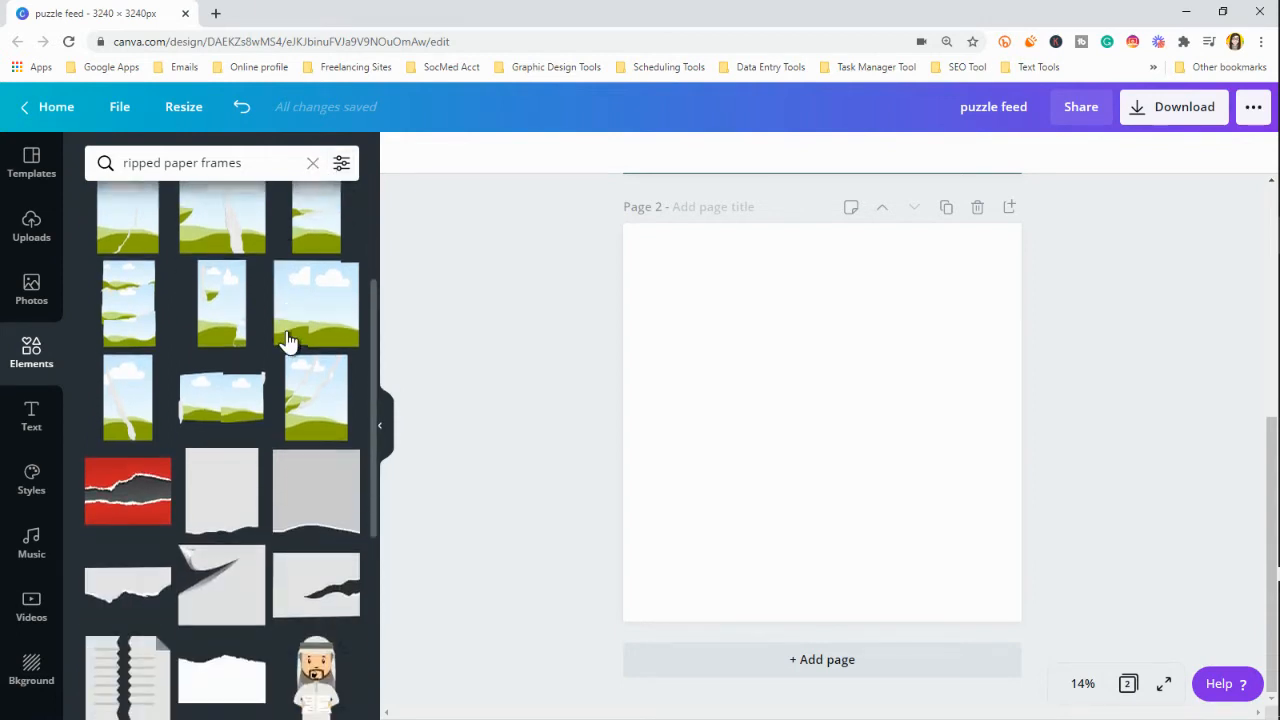
scroll(288, 340, "up", 3)
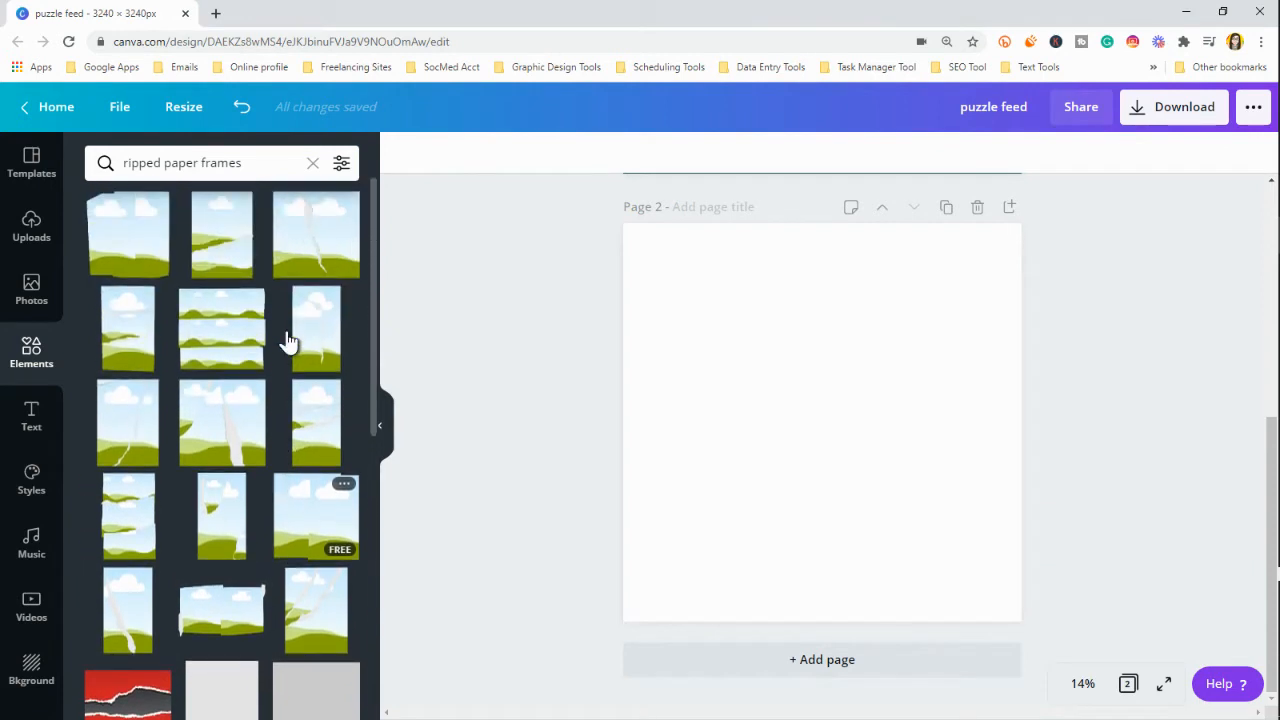
Try a tall ripped paper frame enlarged to the full height of page 2, and remove it
left_click(782, 372)
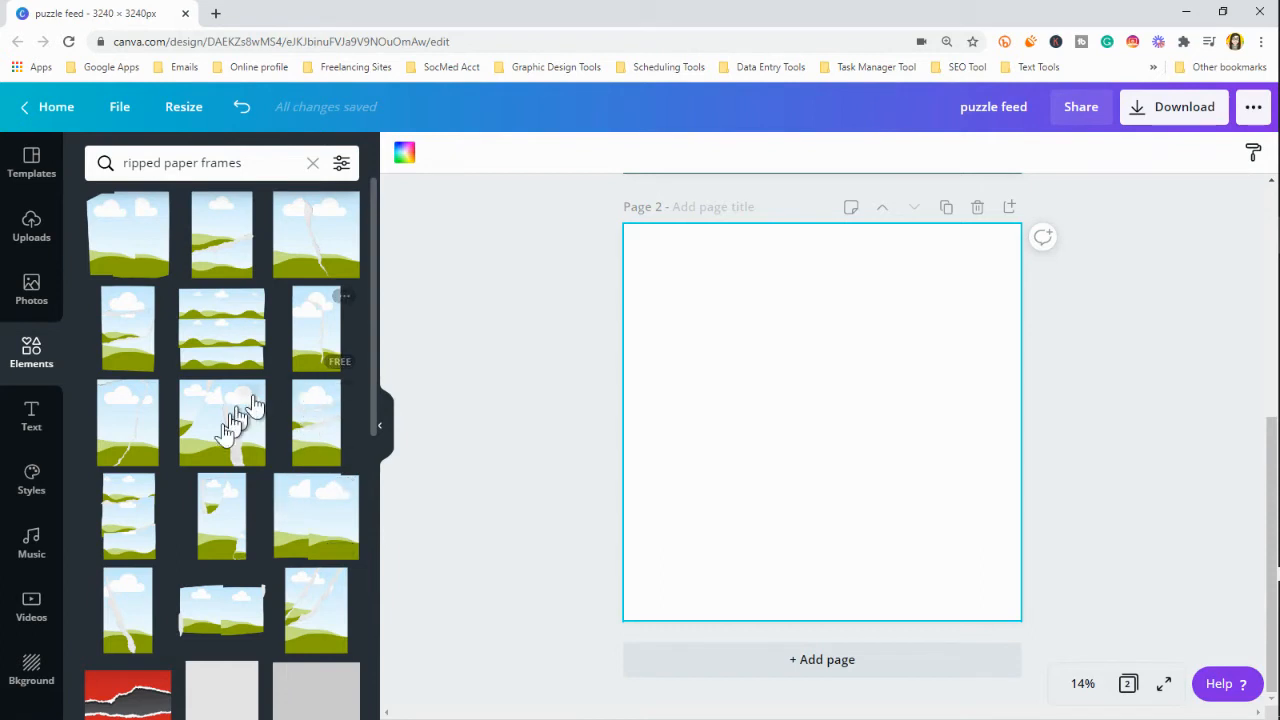
left_click(302, 345)
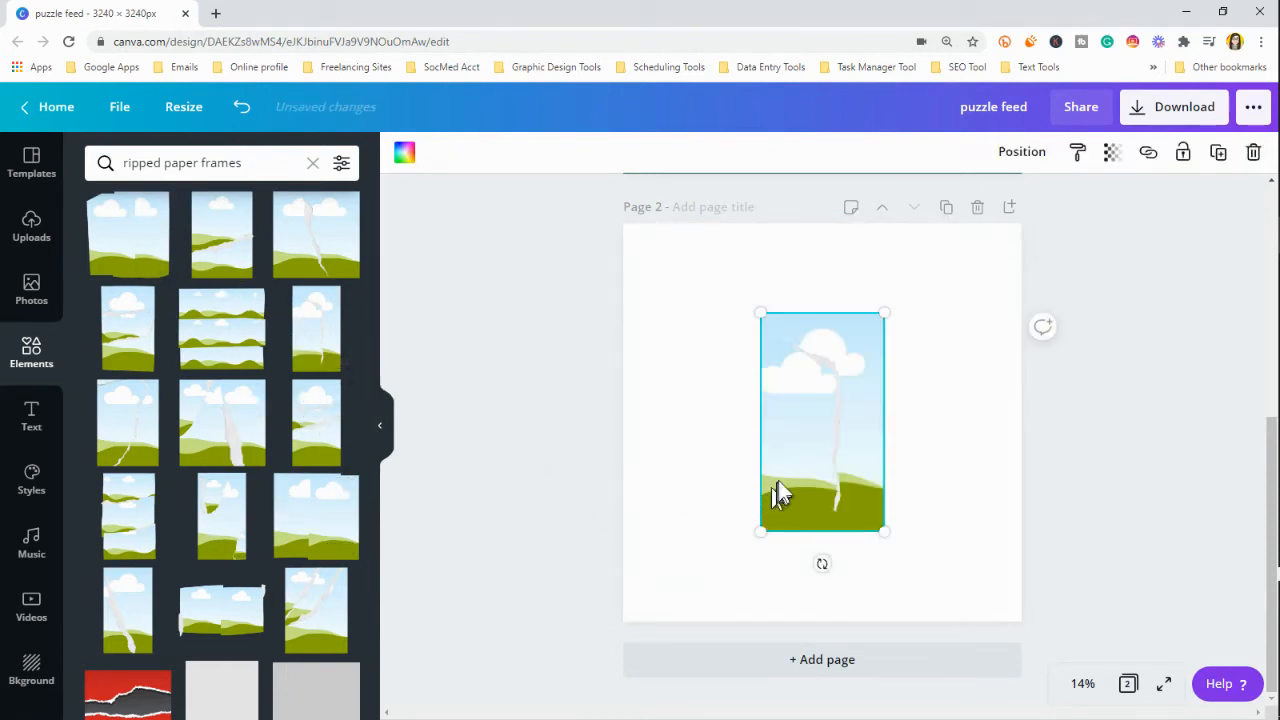
left_click_drag(791, 428, 668, 351)
left_click_drag(743, 440, 847, 621)
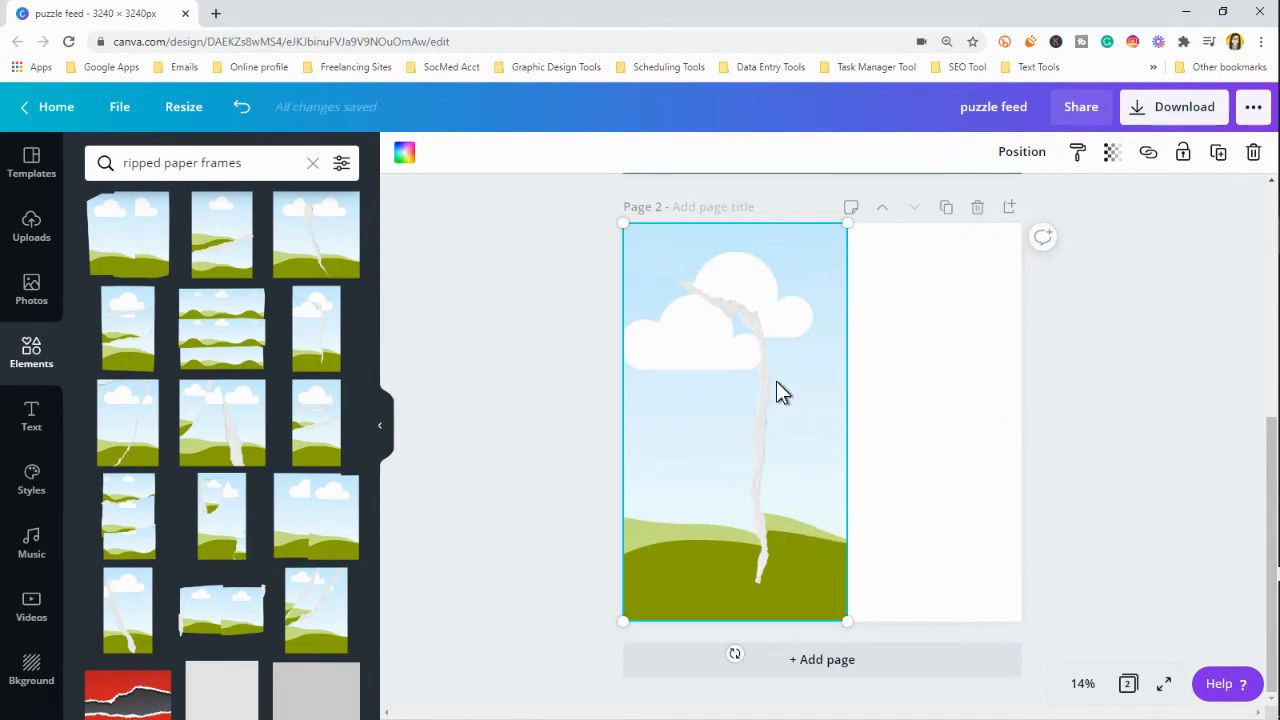
key("Delete")
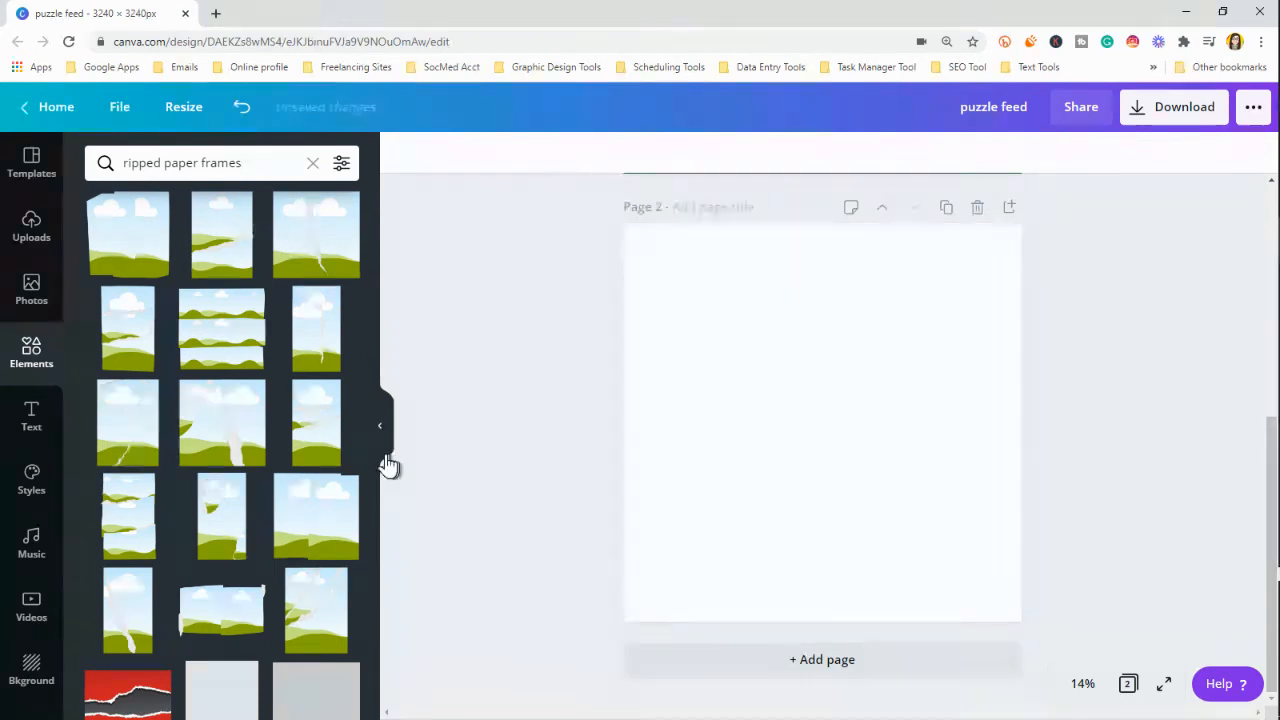
Add the square ripped paper frame with the diagonal tear to page 2 and enlarge it to fill the page
left_click(315, 255)
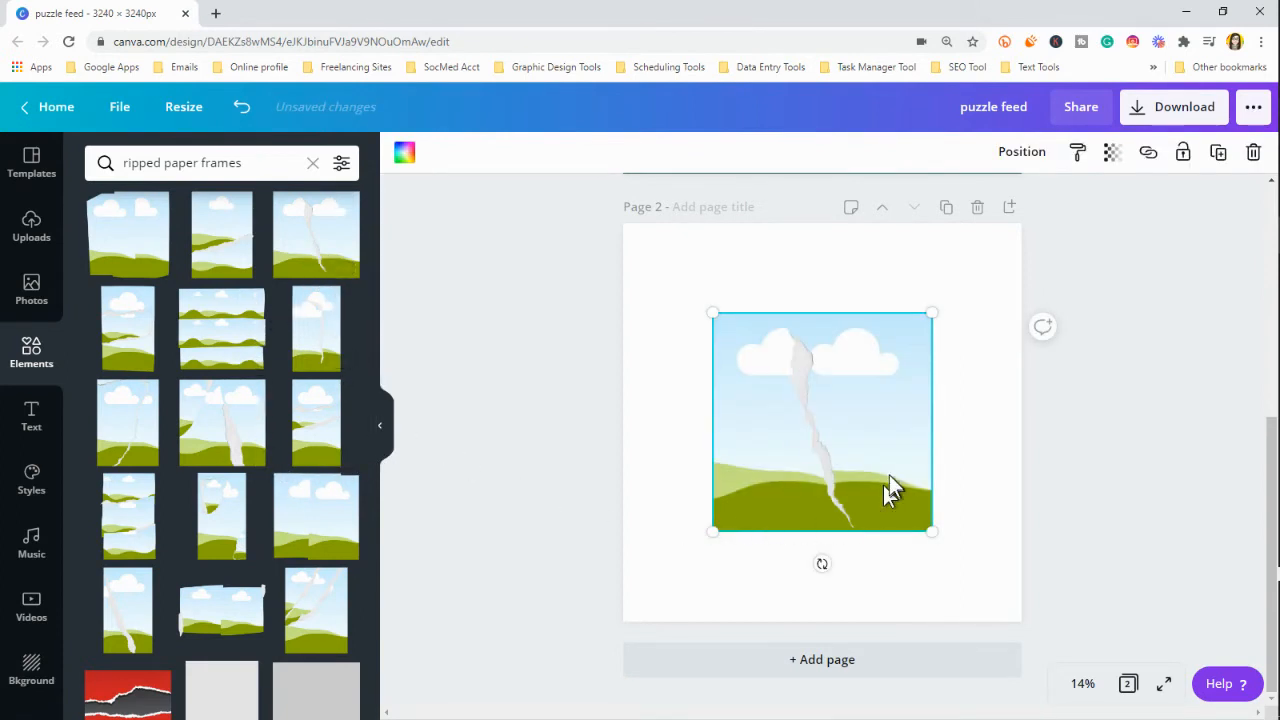
left_click_drag(852, 452, 766, 366)
left_click_drag(843, 438, 1036, 600)
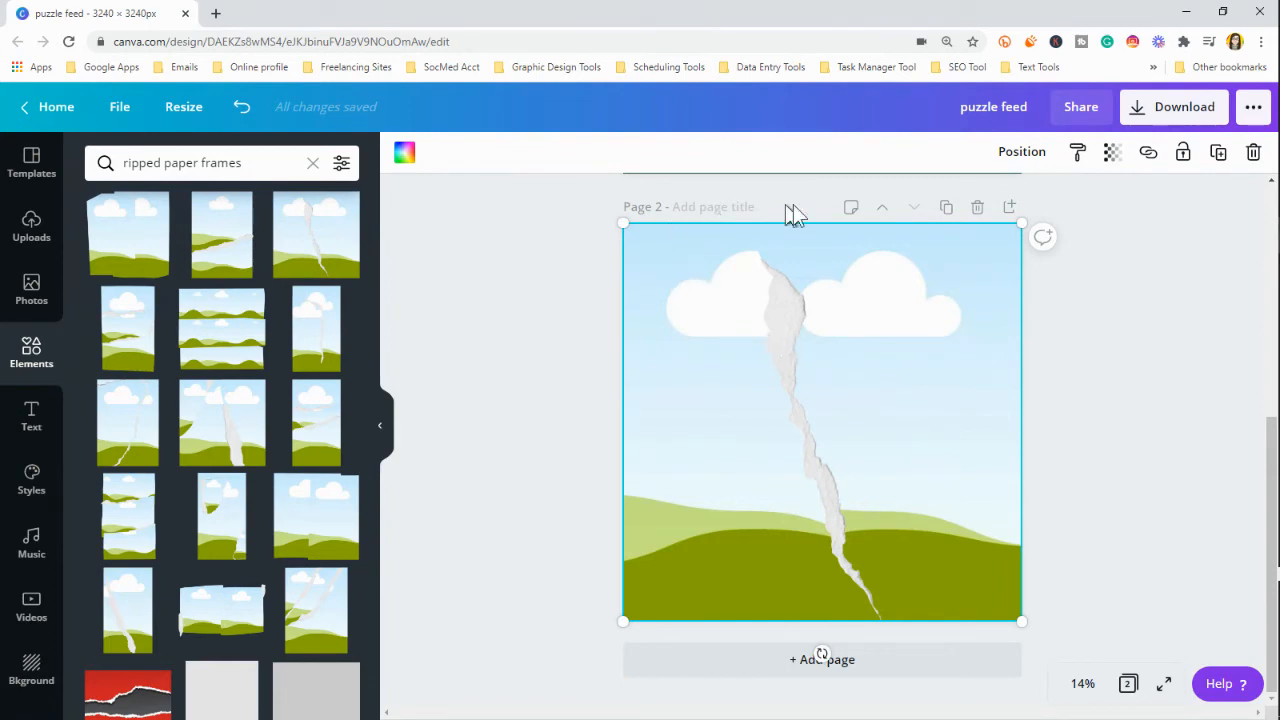
Open the Likes folder of saved photos
scroll(305, 432, "down", 3)
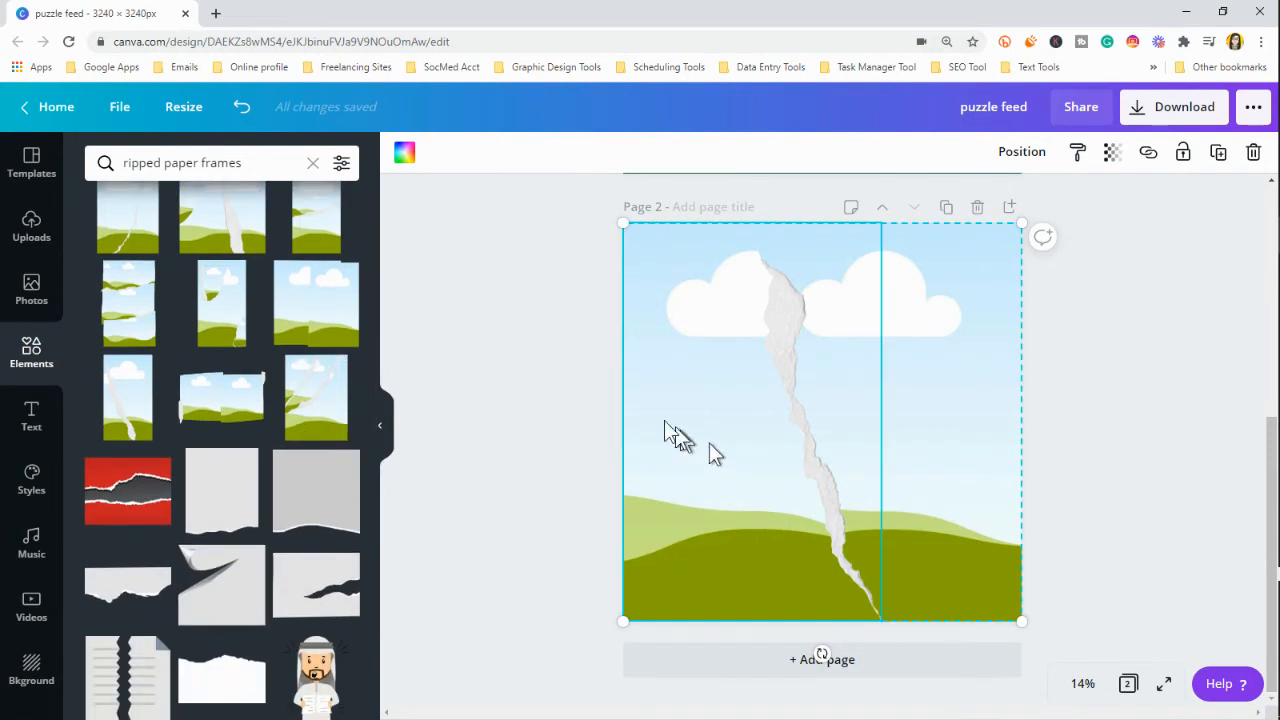
scroll(33, 612, "down", 3)
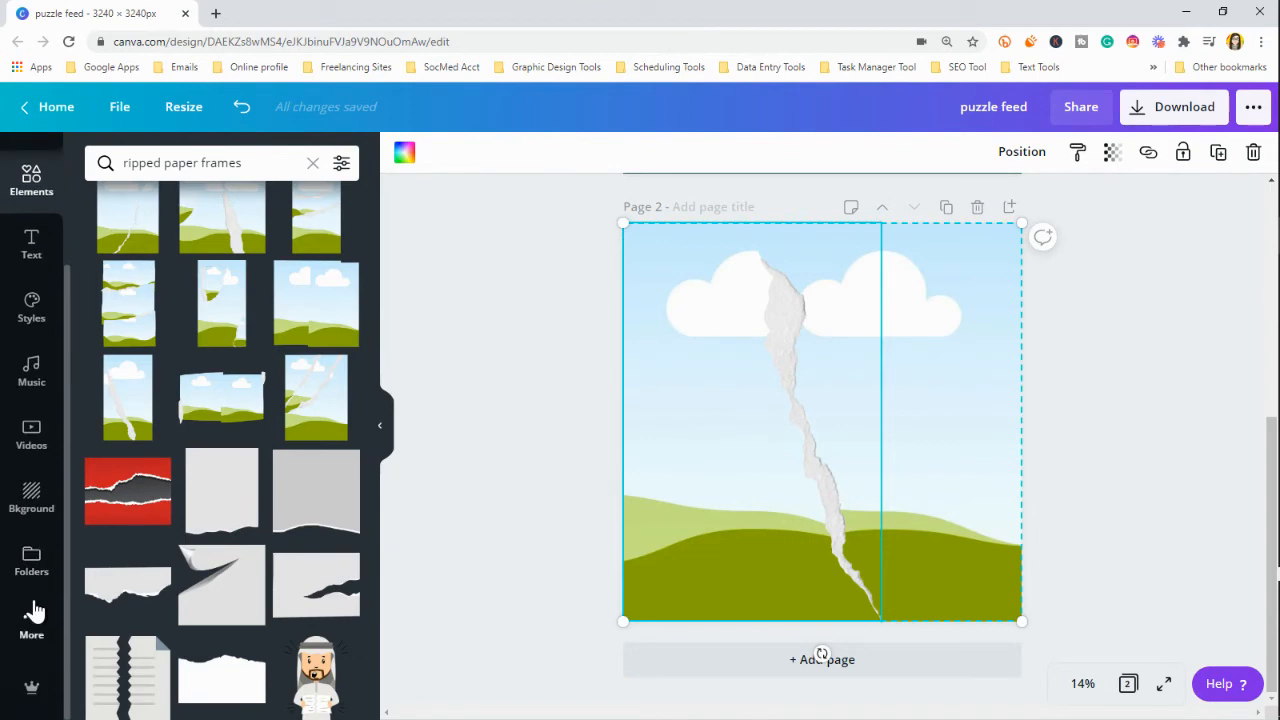
left_click(30, 624)
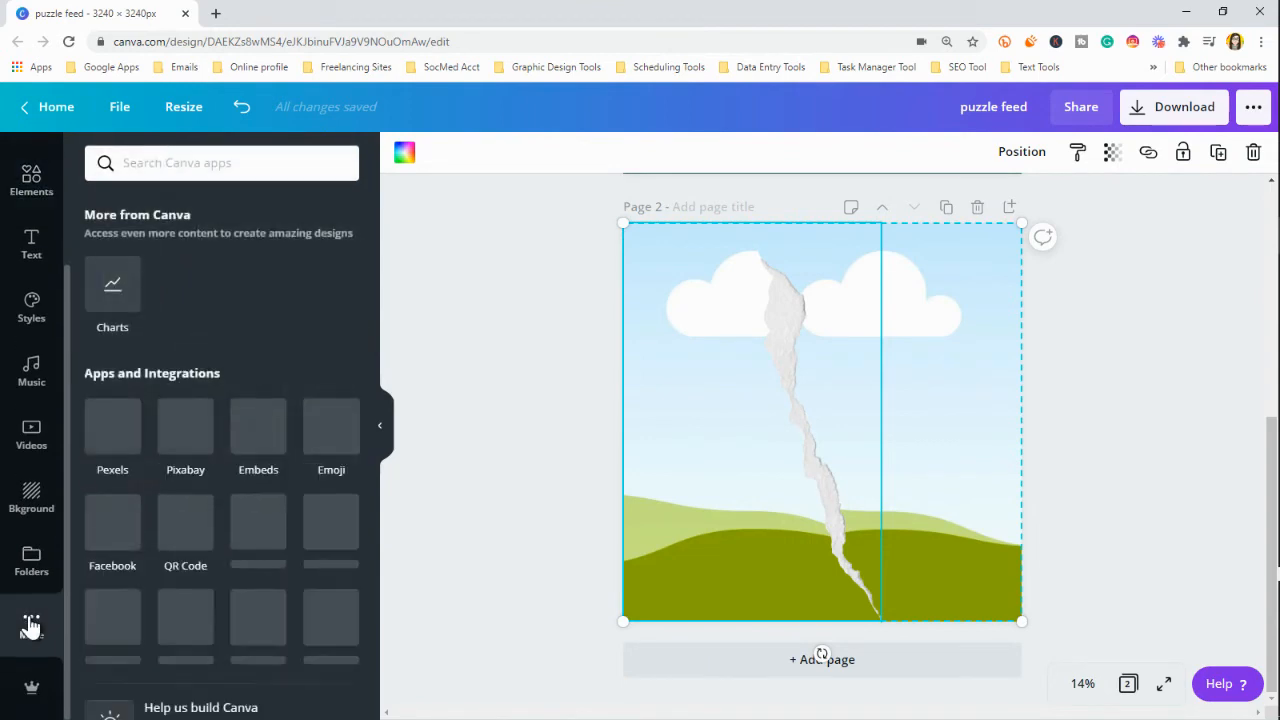
left_click(31, 562)
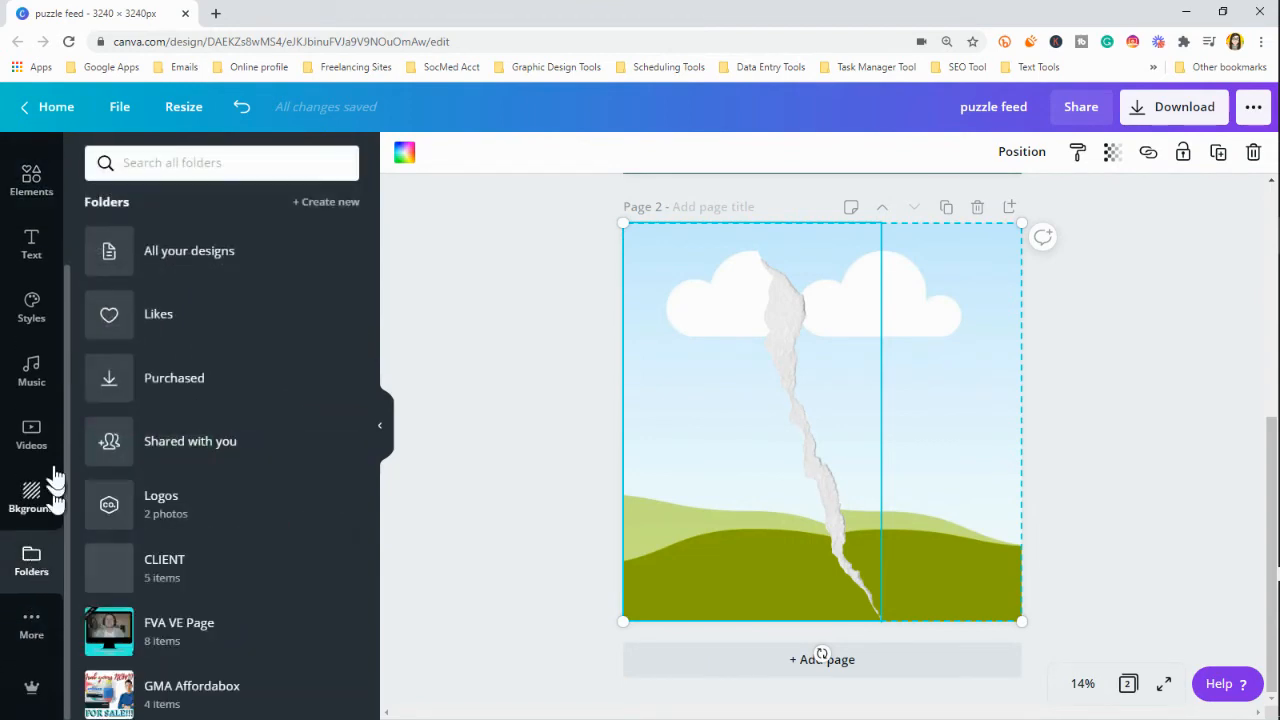
left_click(109, 331)
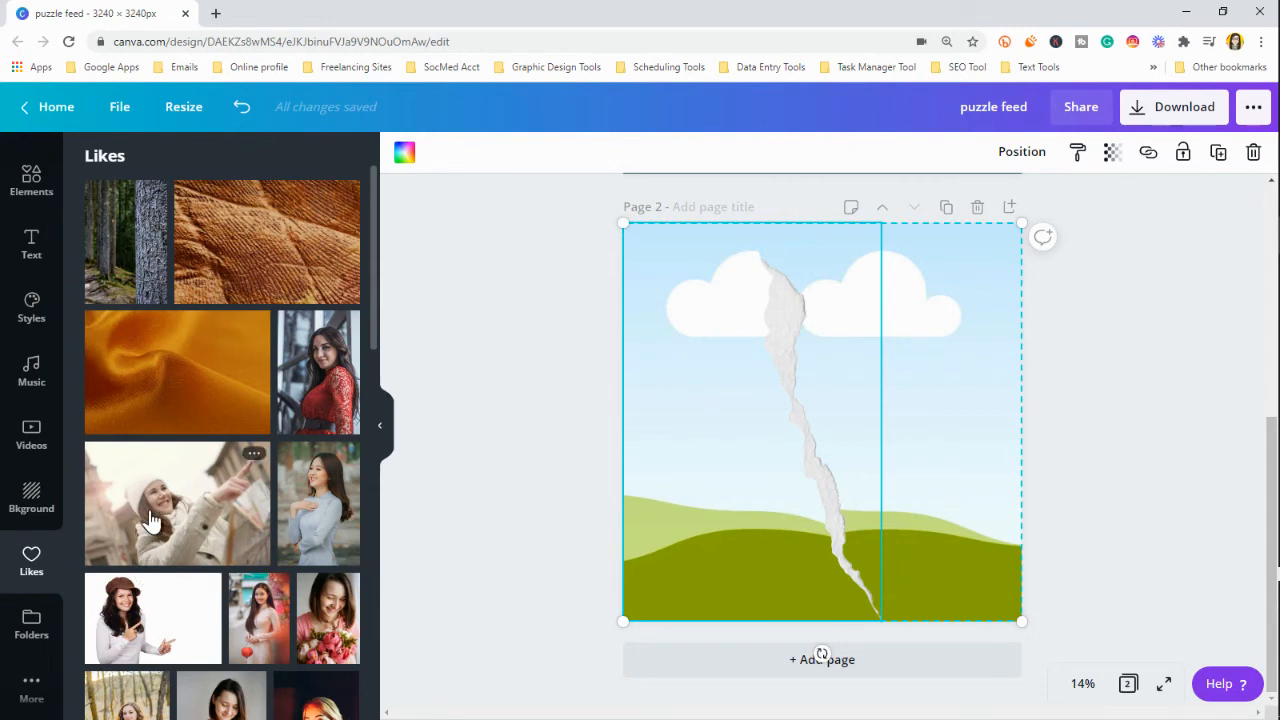
Try the photo of the woman holding a red lantern in the frame's left piece, shifted slightly left, and remove it
left_click_drag(250, 608, 670, 434)
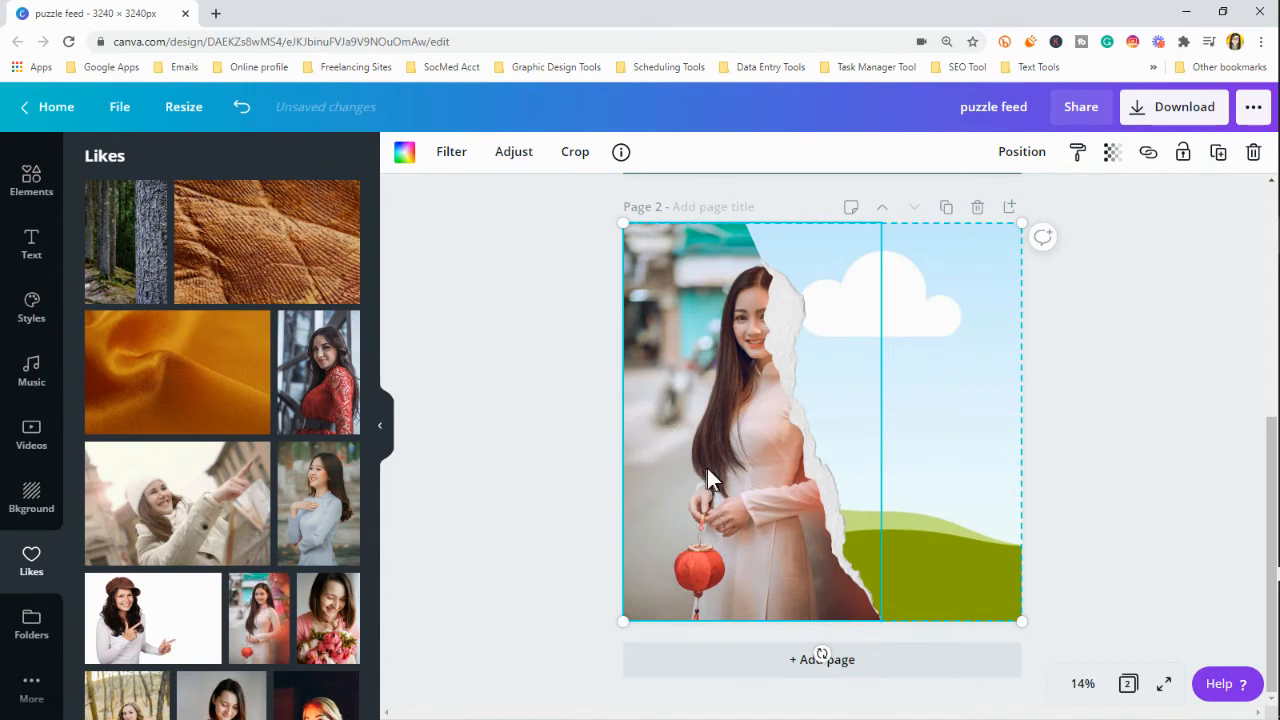
double_click(707, 468)
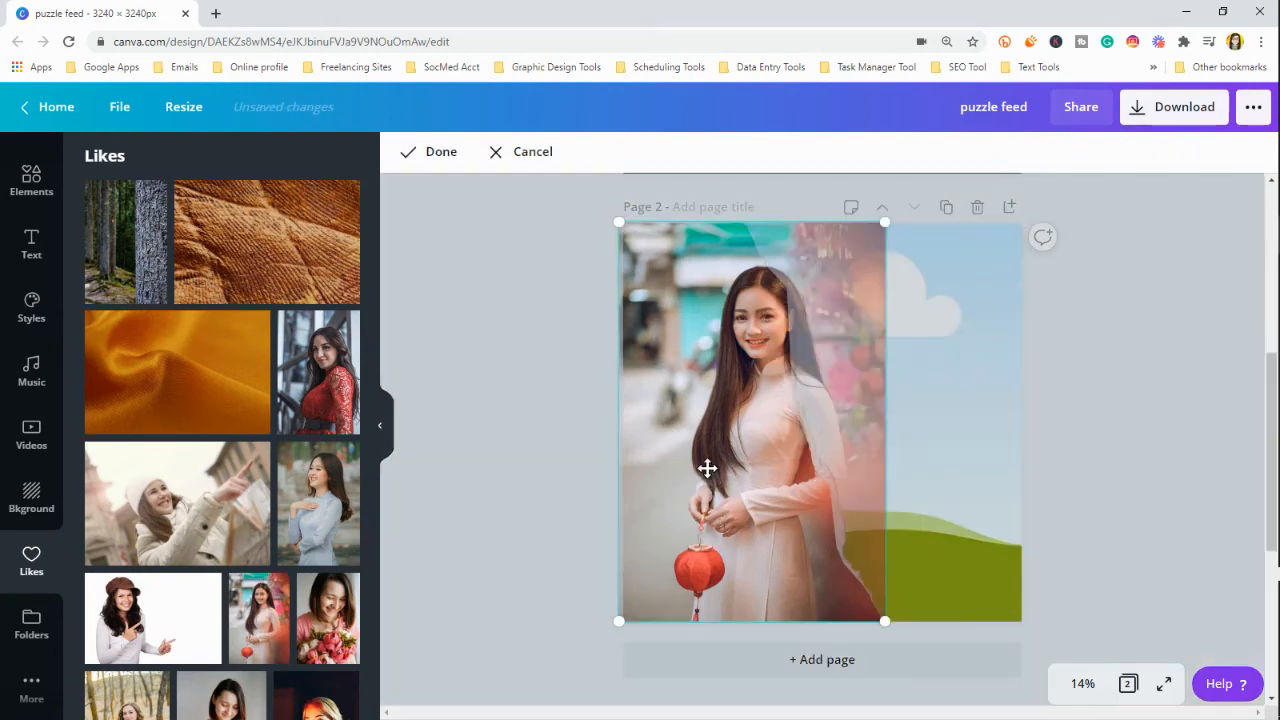
left_click_drag(737, 457, 700, 463)
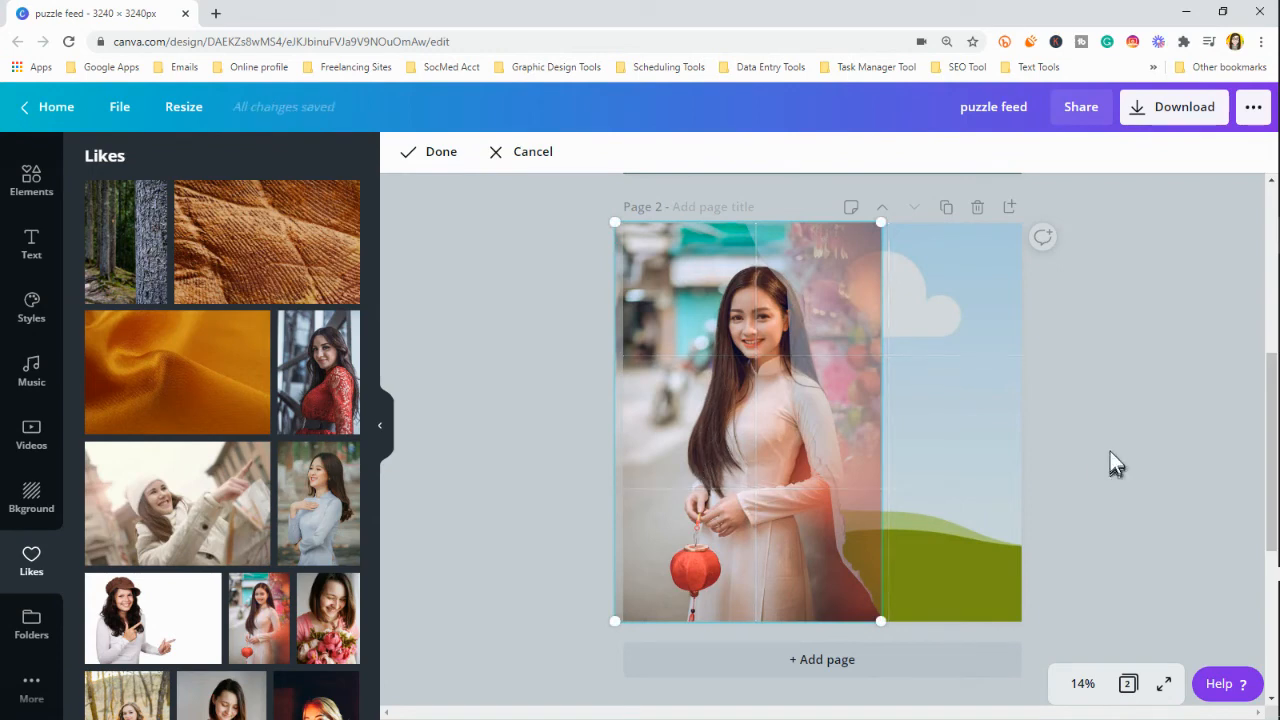
left_click(1112, 452)
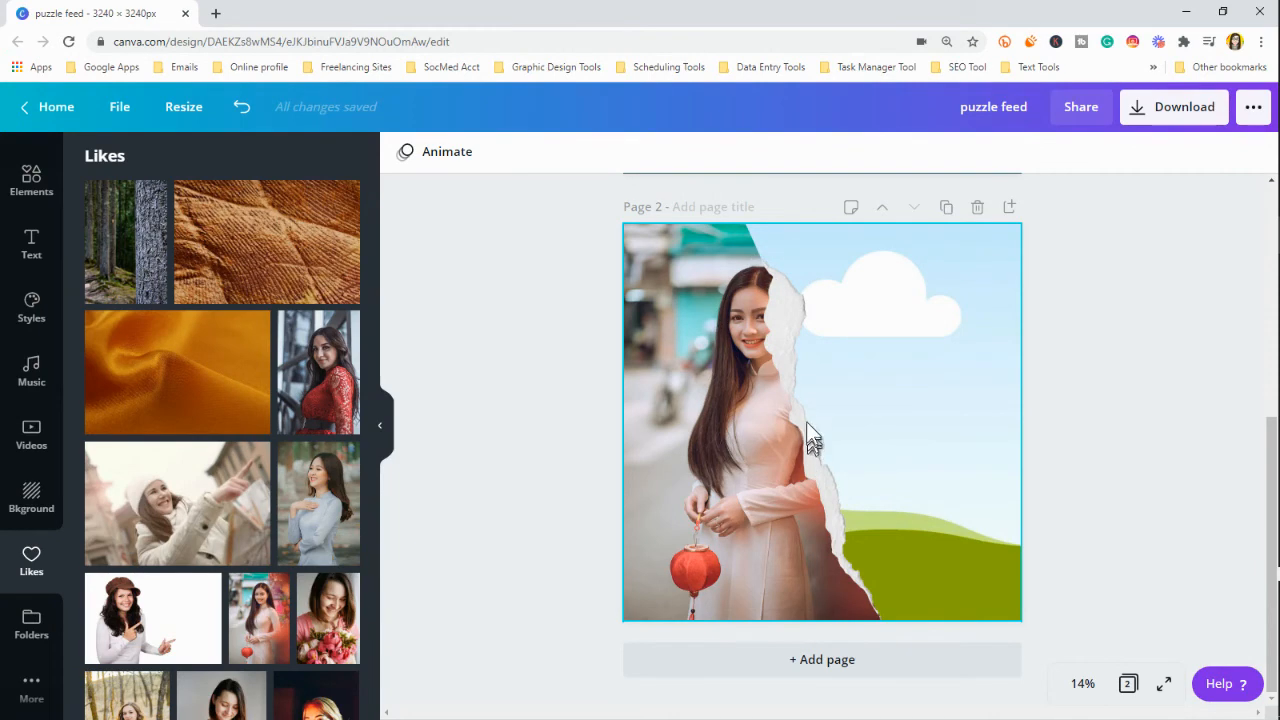
left_click(746, 413)
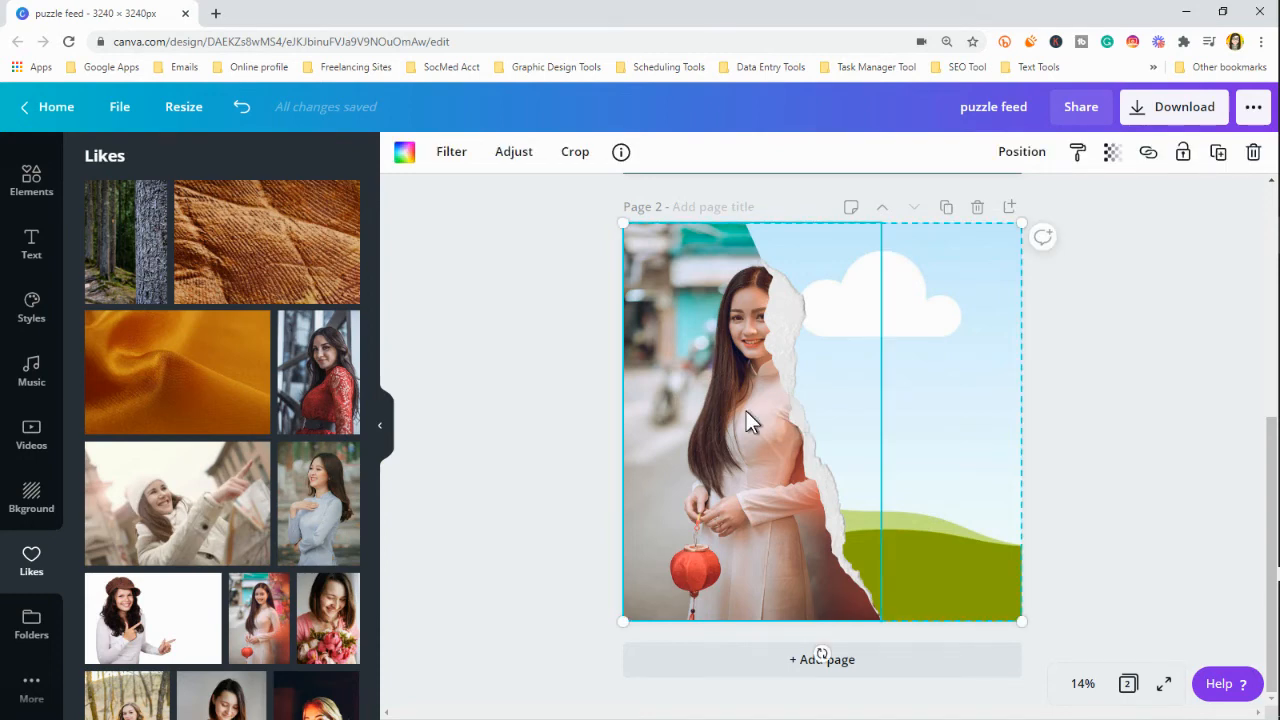
key("Delete")
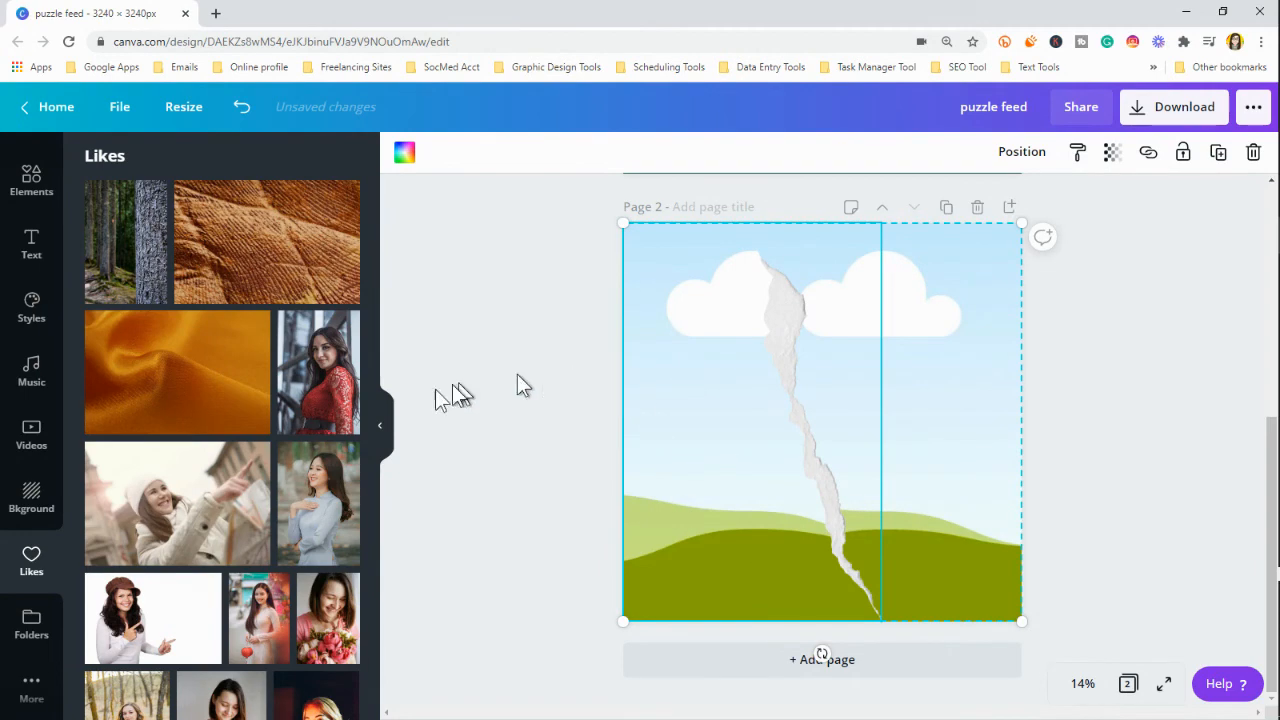
Fill the frame's left piece with the liked photo of the woman in a brown hat pointing sideways
scroll(333, 430, "down", 3)
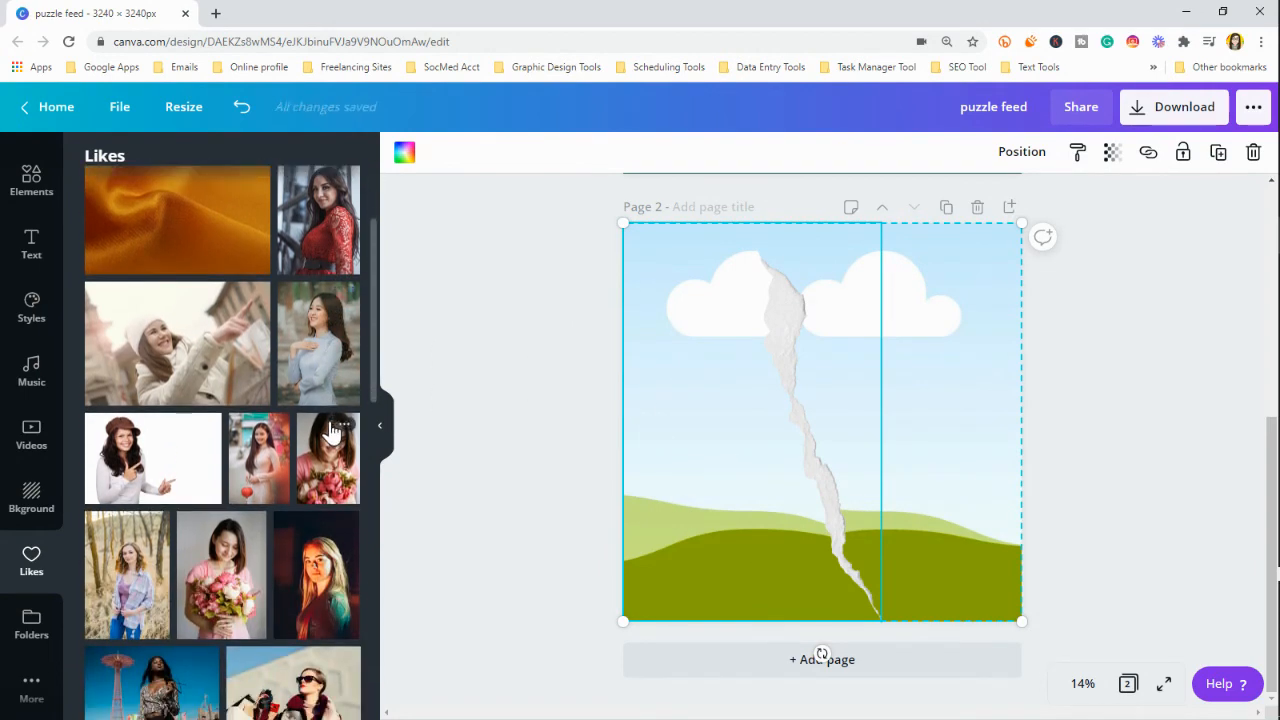
left_click(172, 440)
left_click_drag(715, 421, 652, 413)
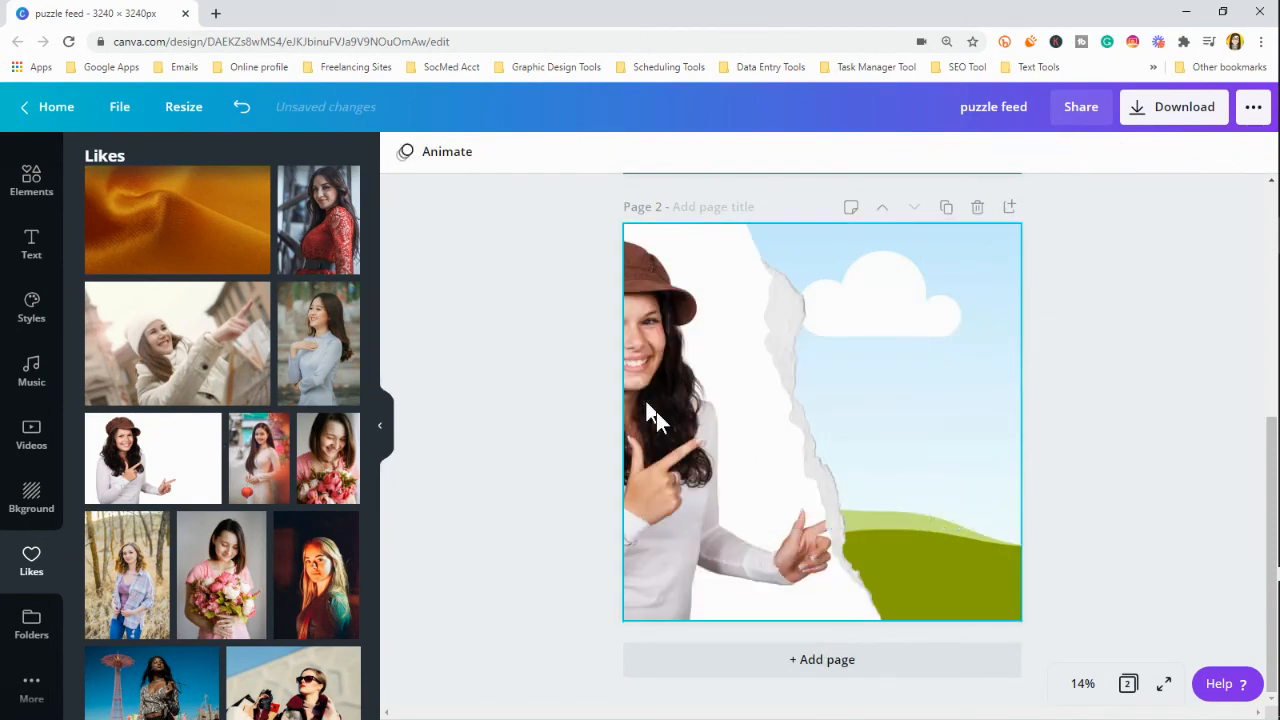
Reposition the brown-hat woman's photo inside the frame's left piece so her whole face and hat show
double_click(719, 409)
left_click_drag(714, 401, 791, 394)
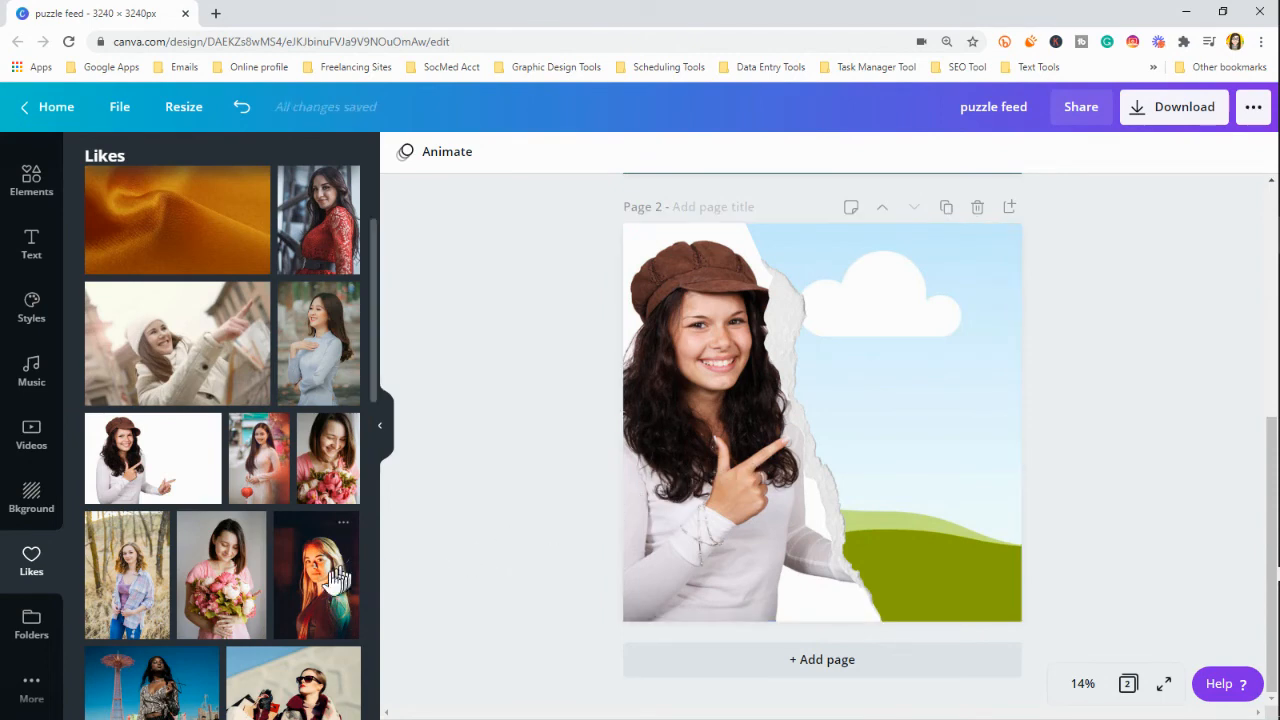
Fill the frame's right piece with the liked photo of the long-haired woman in a light blue dress
scroll(315, 595, "down", 3)
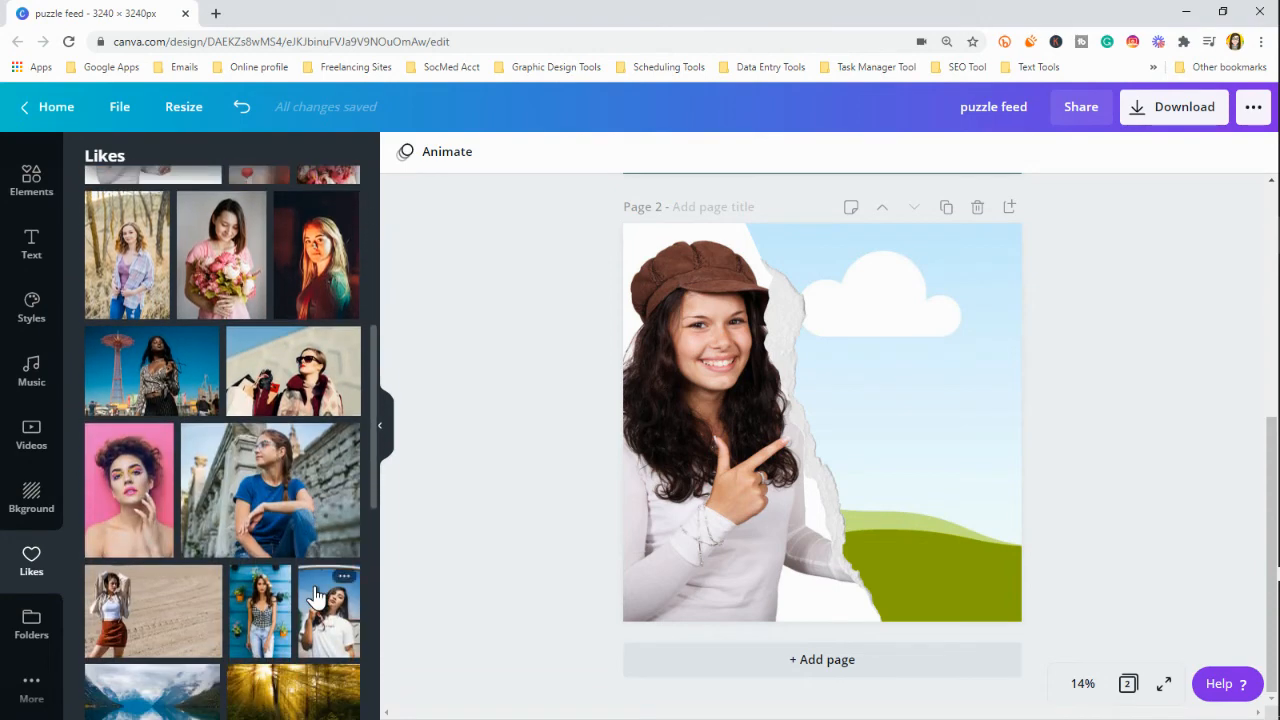
scroll(315, 595, "up", 5)
scroll(313, 603, "down", 5)
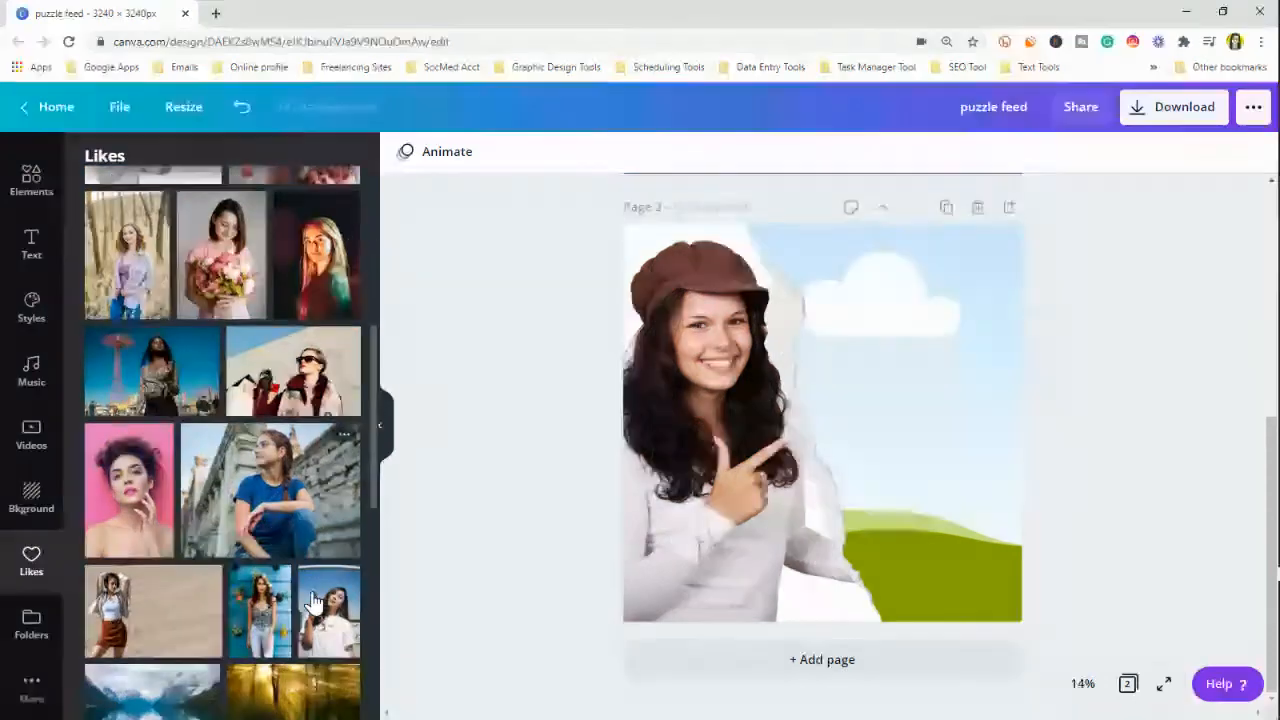
scroll(315, 603, "down", 1)
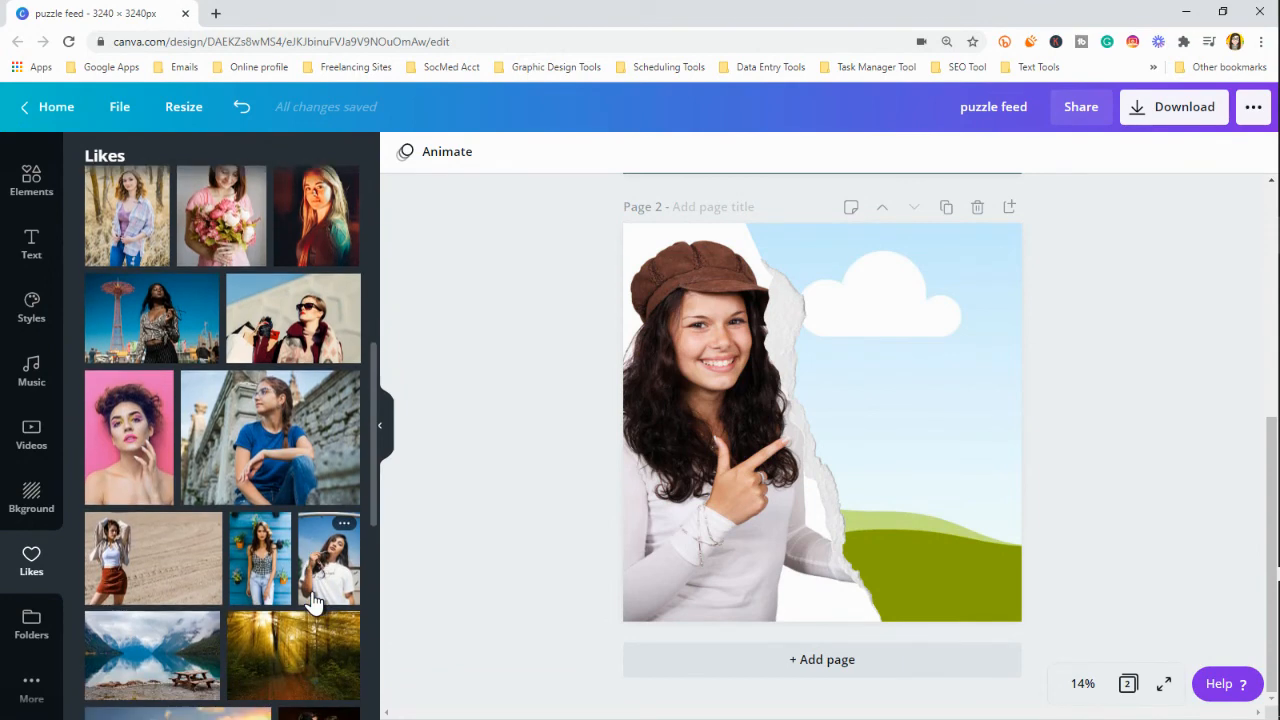
scroll(313, 601, "up", 5)
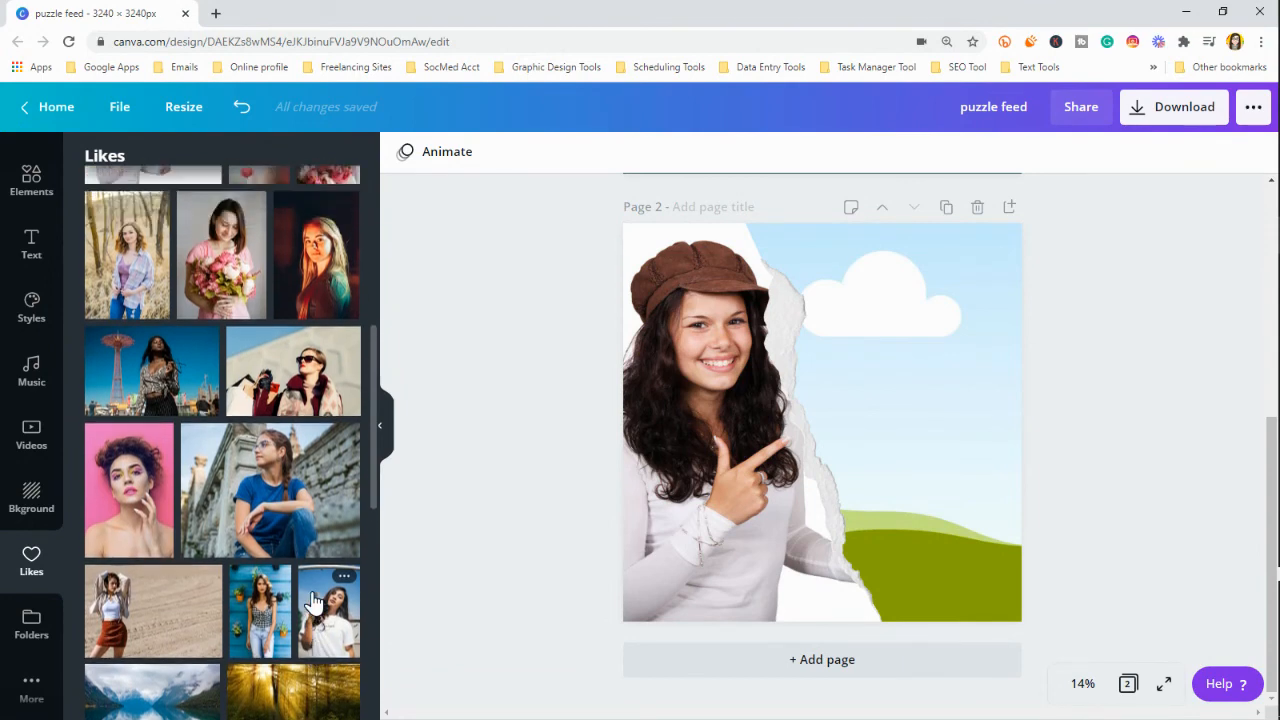
scroll(313, 601, "up", 4)
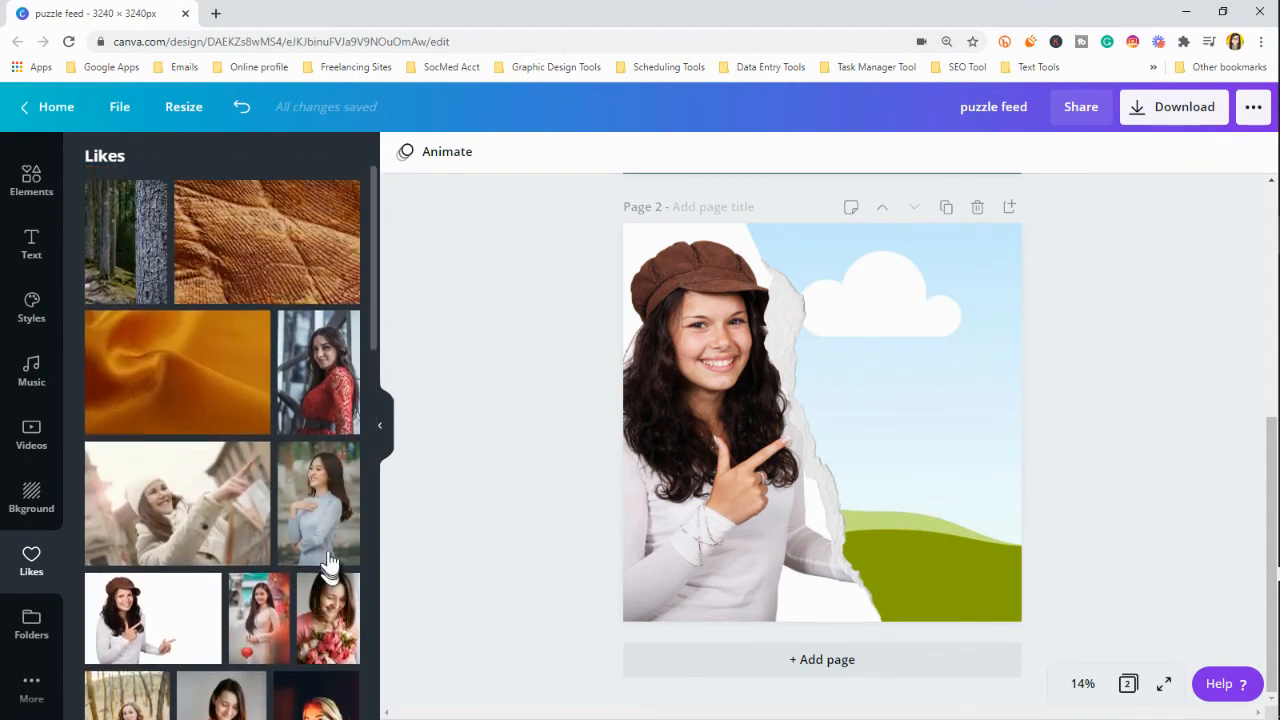
left_click(323, 507)
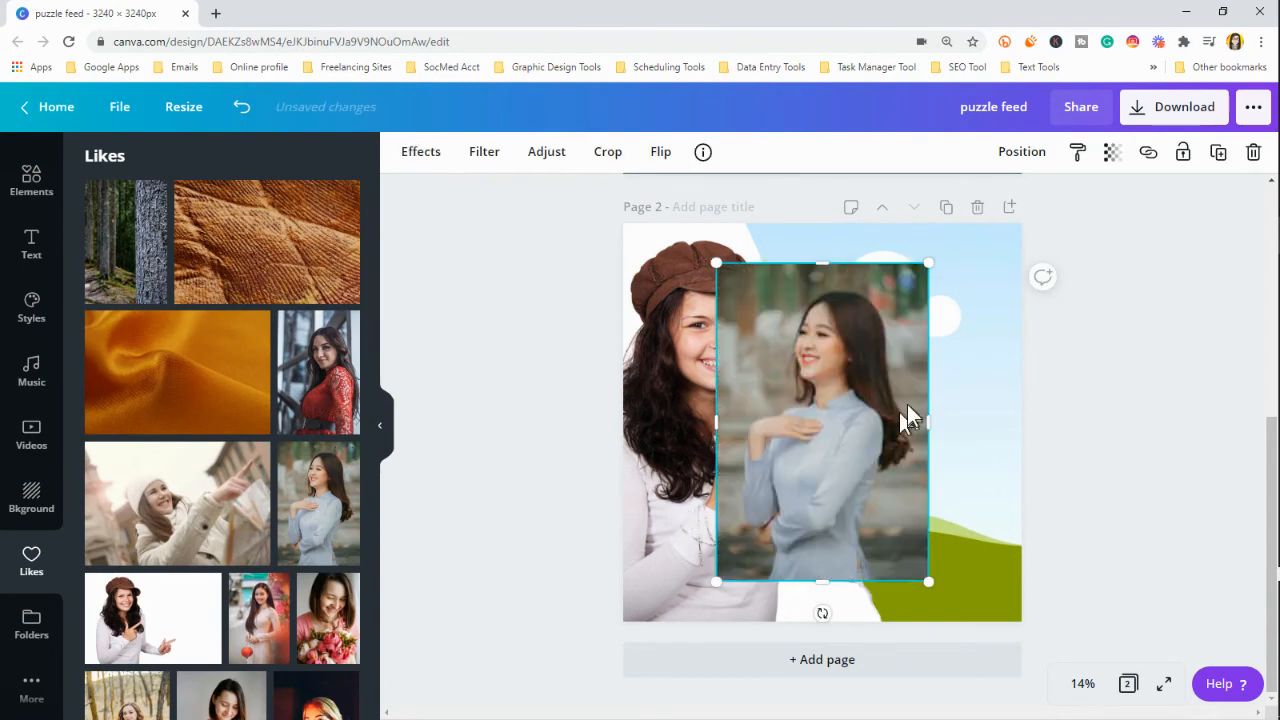
left_click_drag(870, 410, 929, 371)
double_click(911, 394)
left_click(1128, 440)
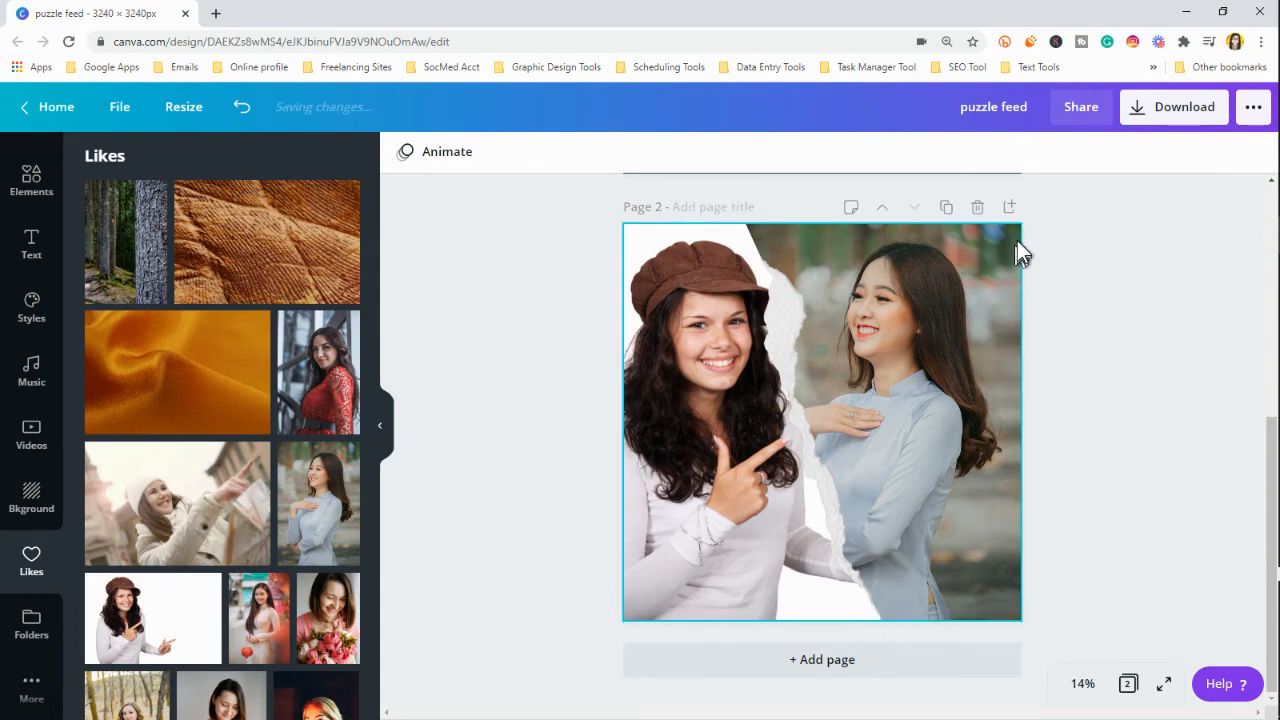
Return to the ripped paper frames search results in the elements library and browse the available frames
left_click(390, 425)
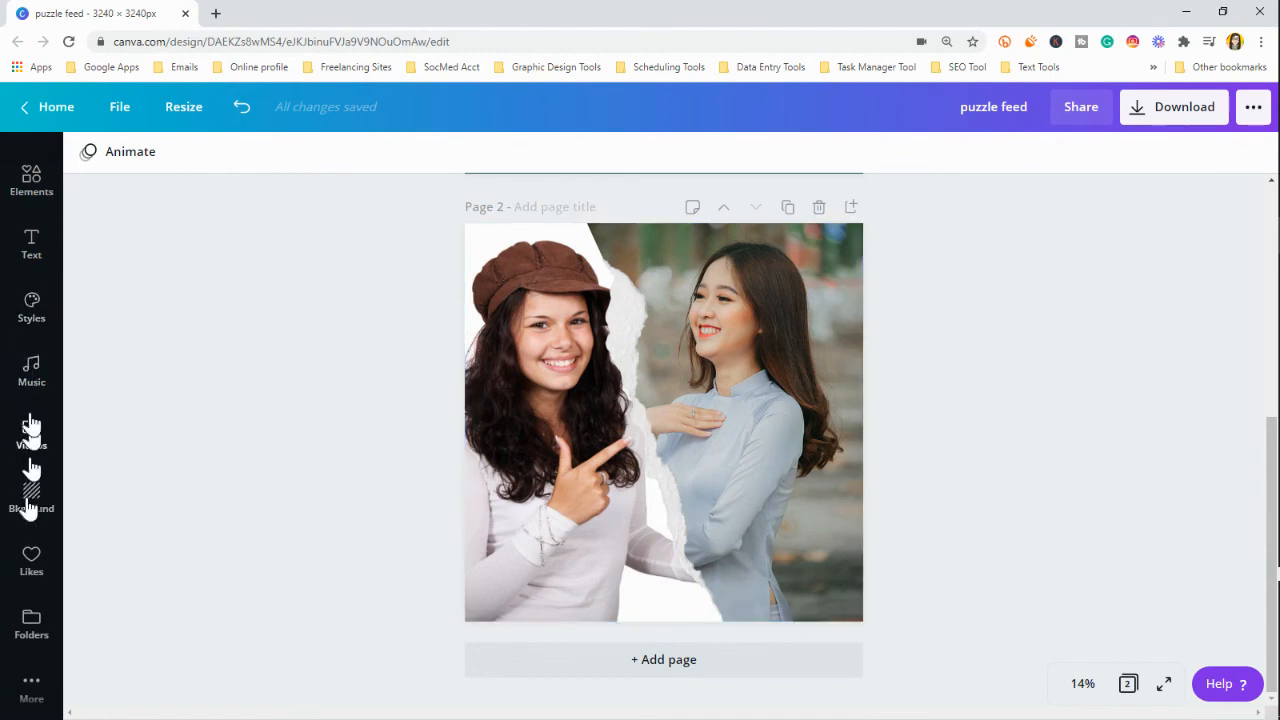
scroll(31, 330, "up", 2)
scroll(32, 335, "up", 1)
left_click(34, 355)
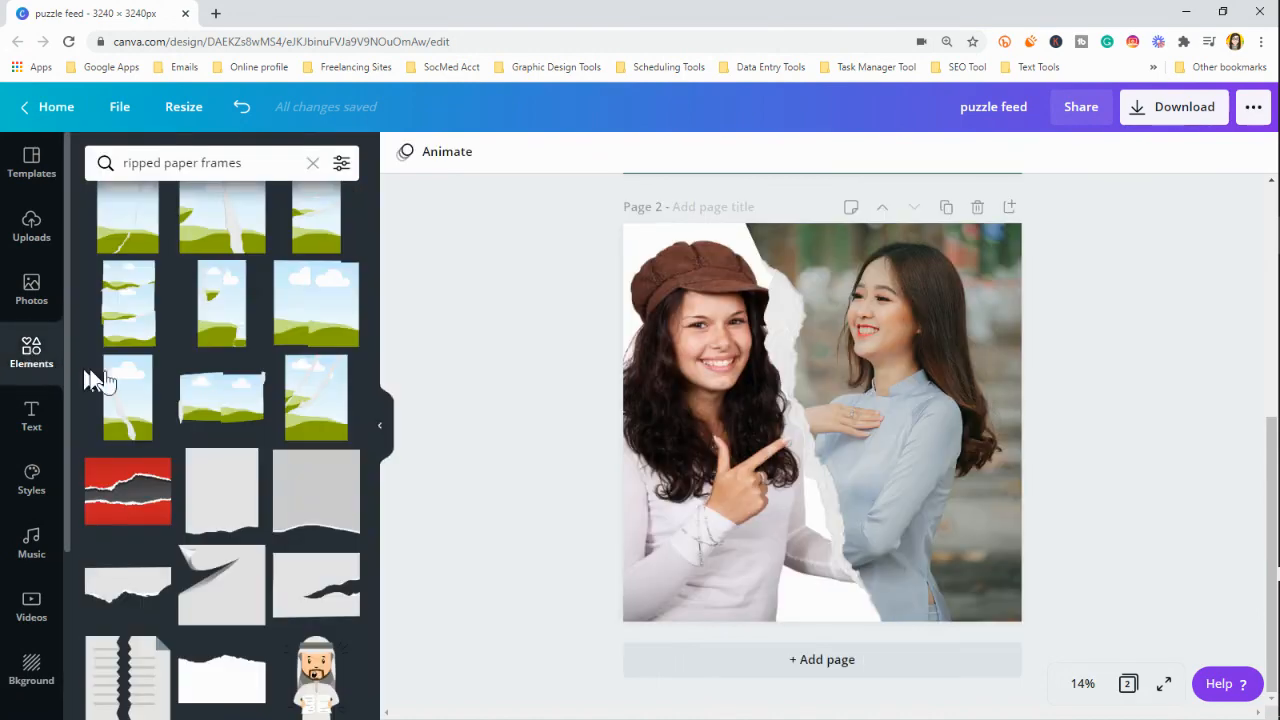
scroll(249, 378, "up", 3)
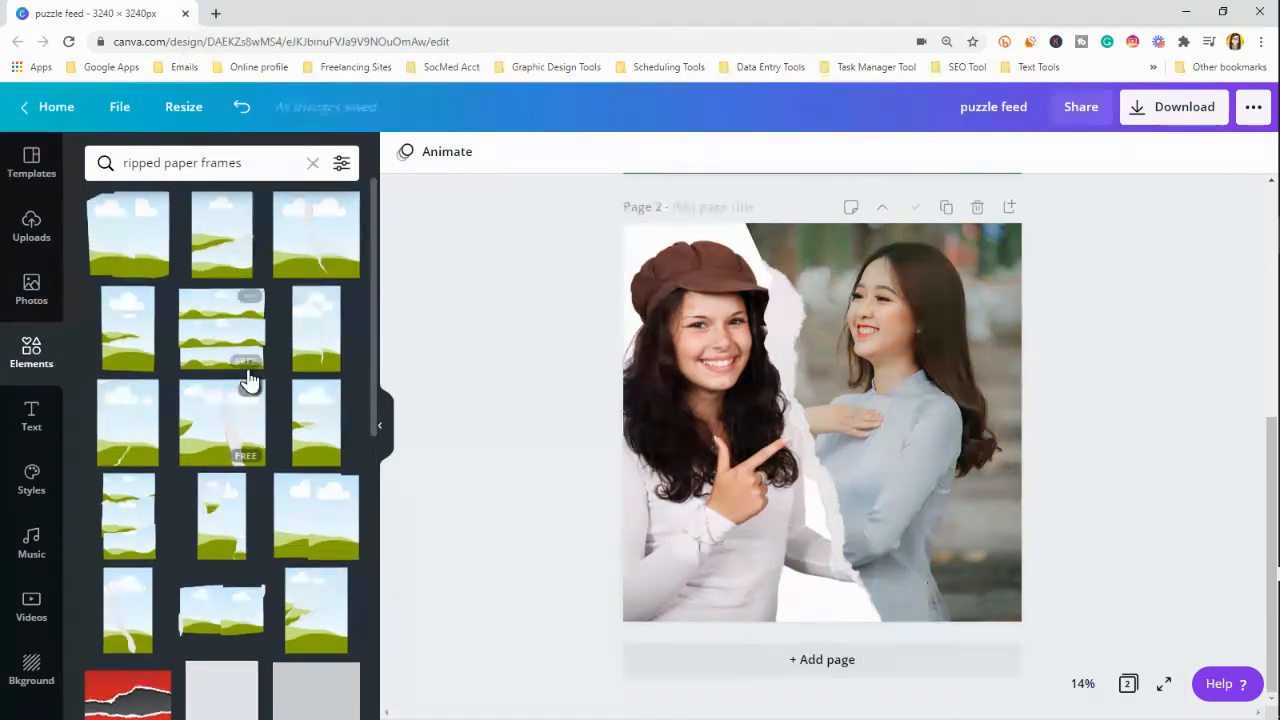